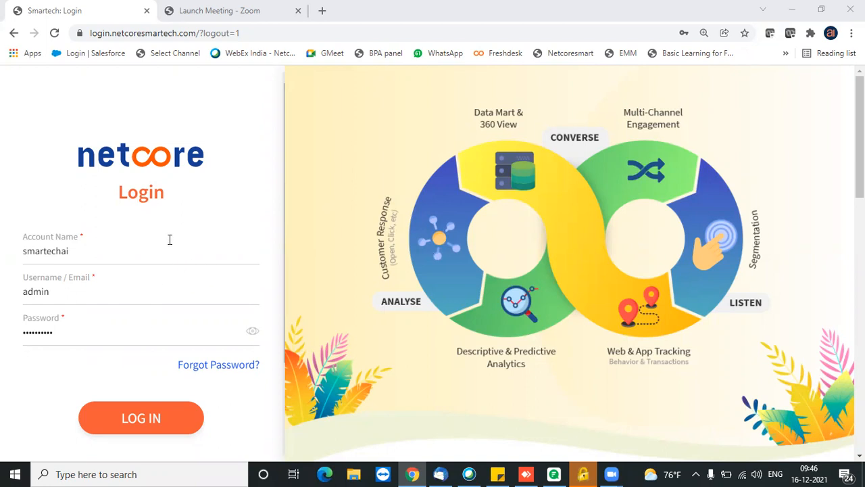
Log in to Smartech with the account name, username and password.
click(155, 419)
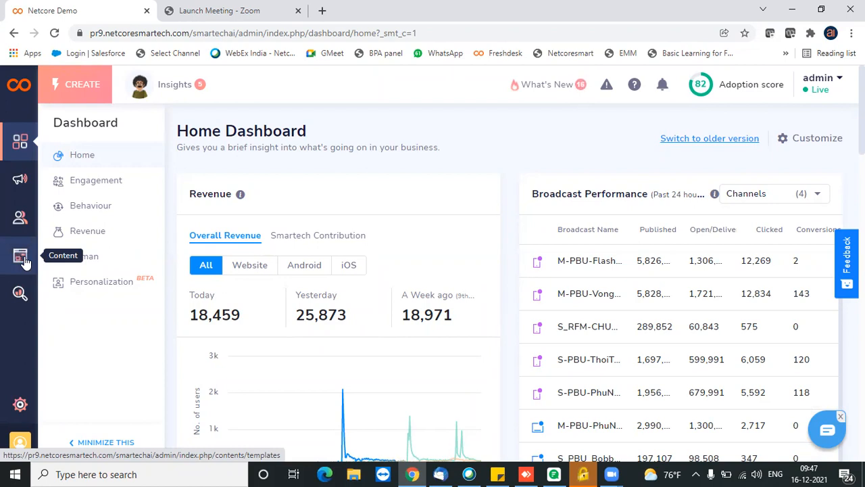
Go from the Audience contacts overview to the Lists page.
click(24, 219)
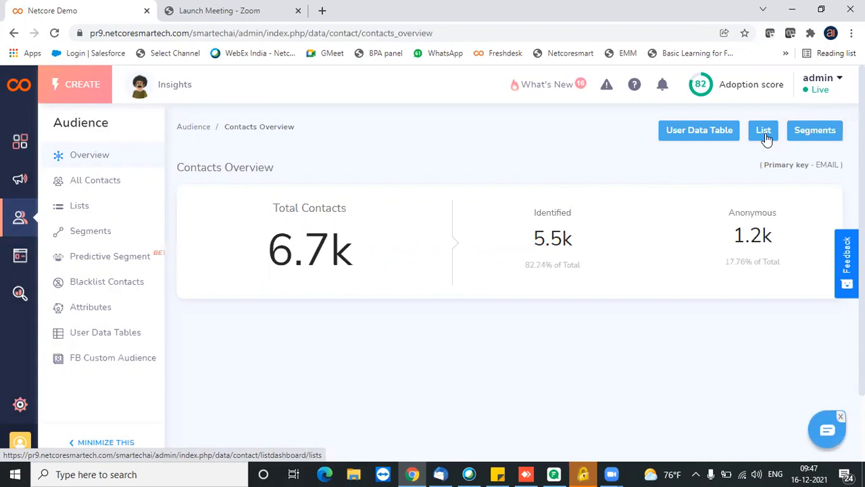
click(764, 135)
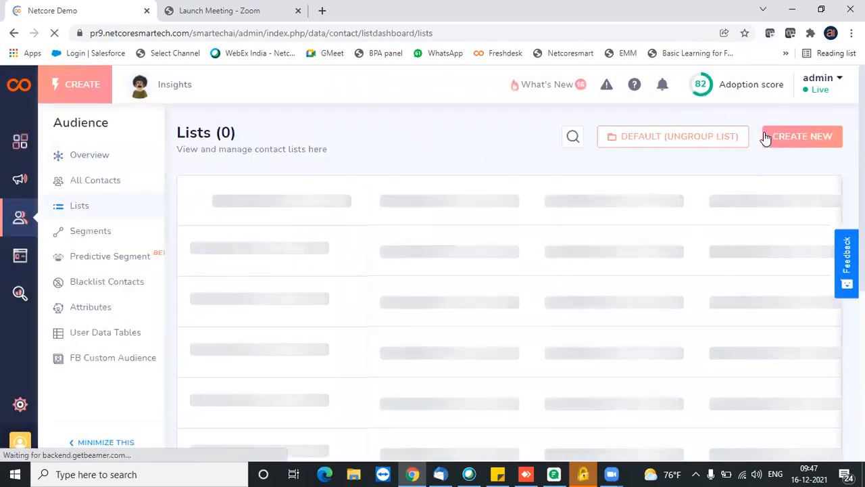
Create a contact list named 'test demo ssms2' and save it to add contacts.
click(819, 139)
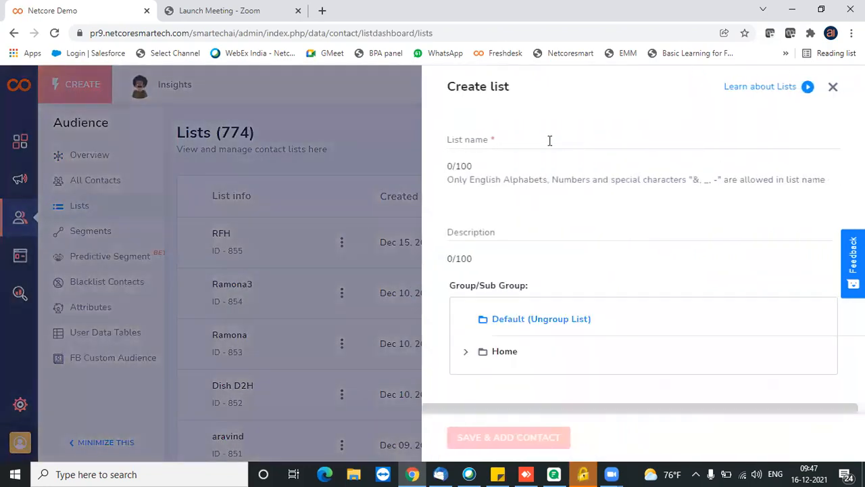
click(546, 140)
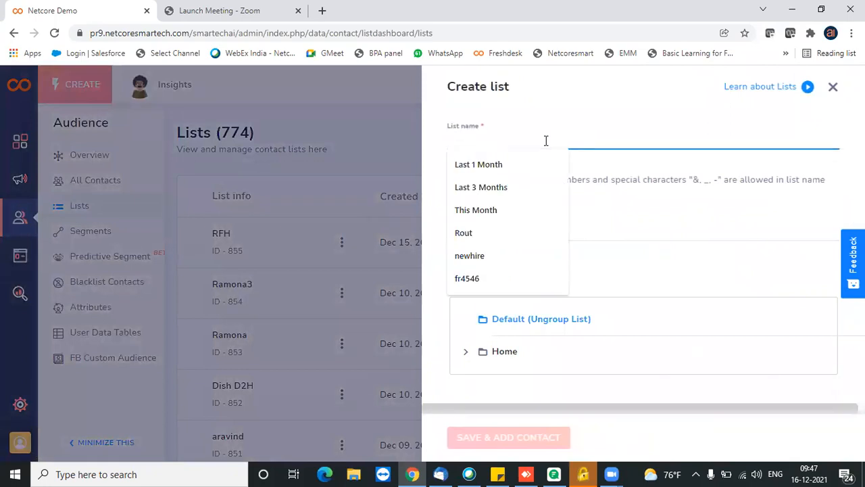
text(test)
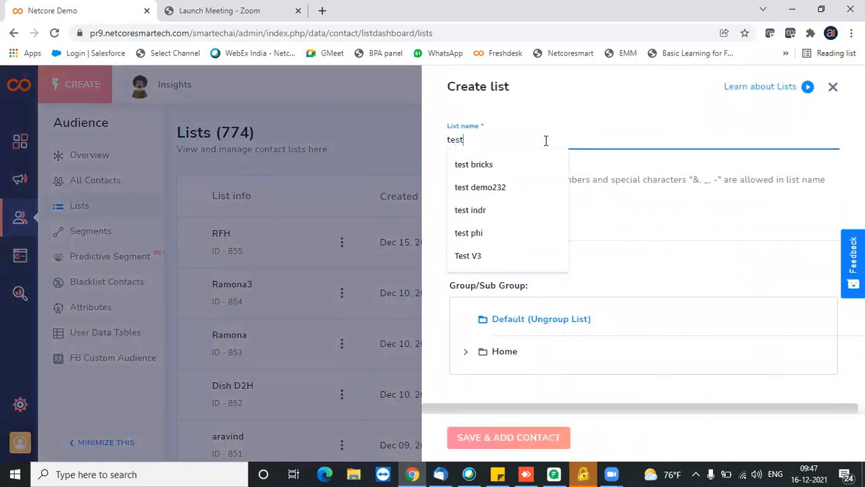
text( demo ssms)
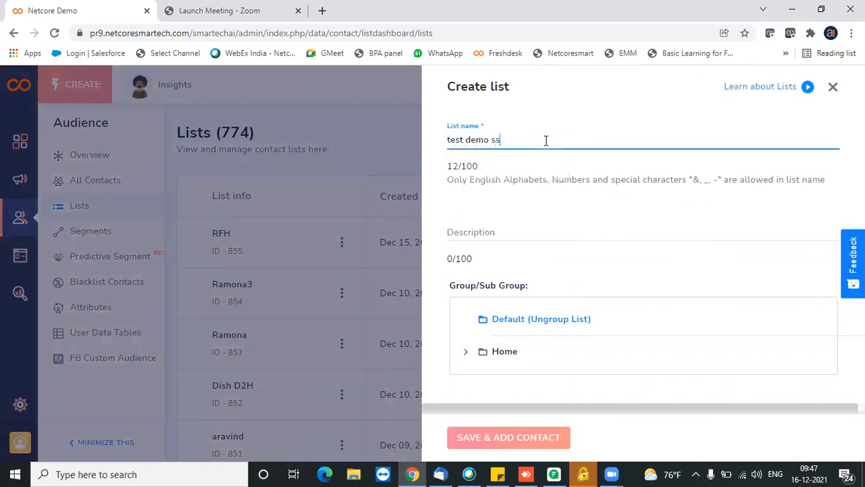
text(2)
click(513, 441)
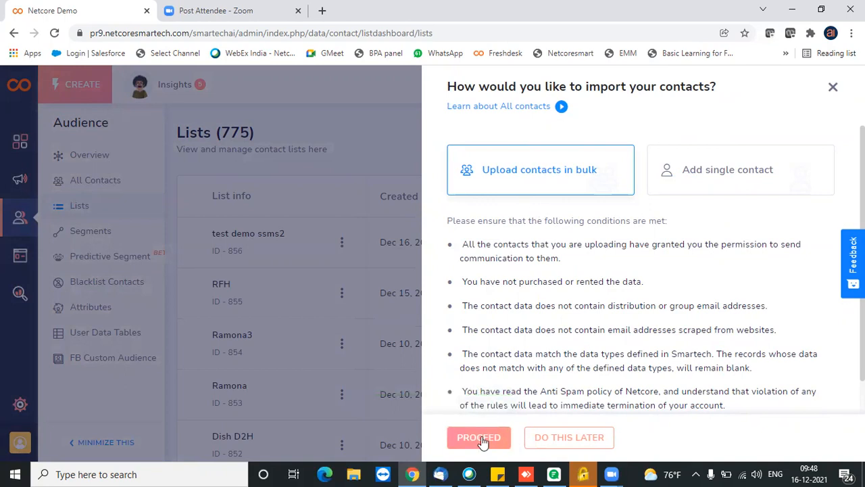
Proceed with uploading contacts in bulk, then switch to File Explorer.
click(485, 437)
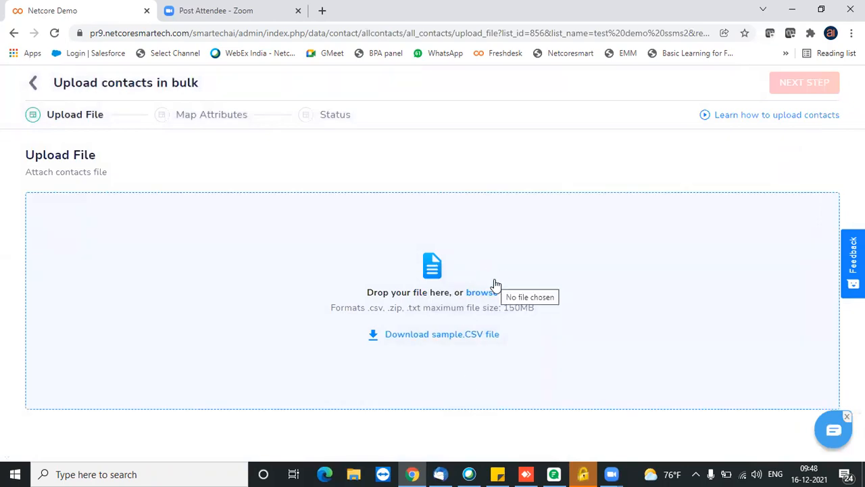
click(354, 473)
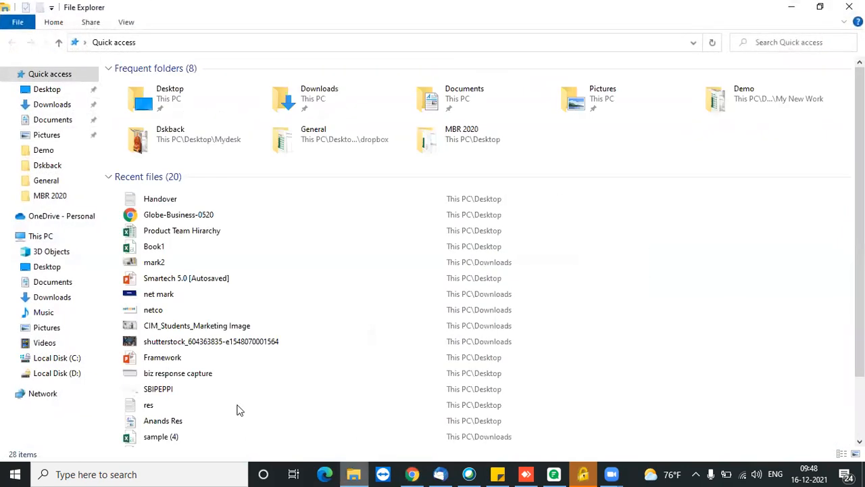
Open Book1 maximized in Excel, dismissing the activation prompt and Document Recovery pane.
double_click(175, 246)
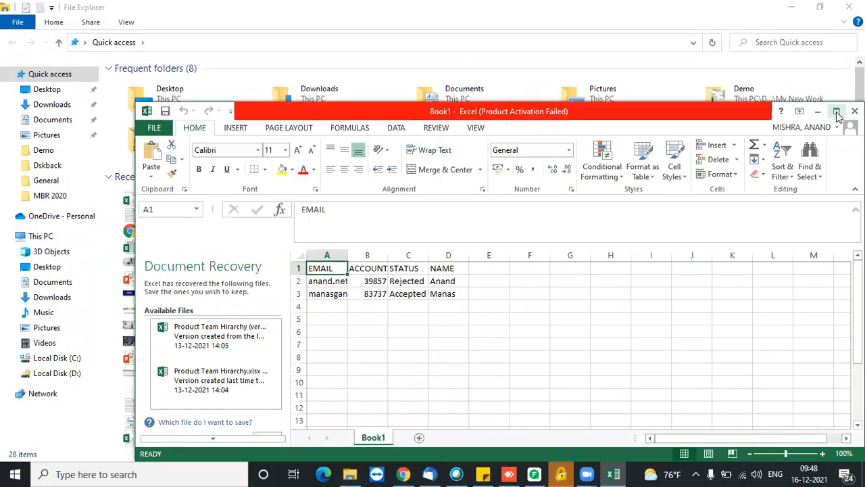
click(634, 408)
click(836, 111)
click(135, 432)
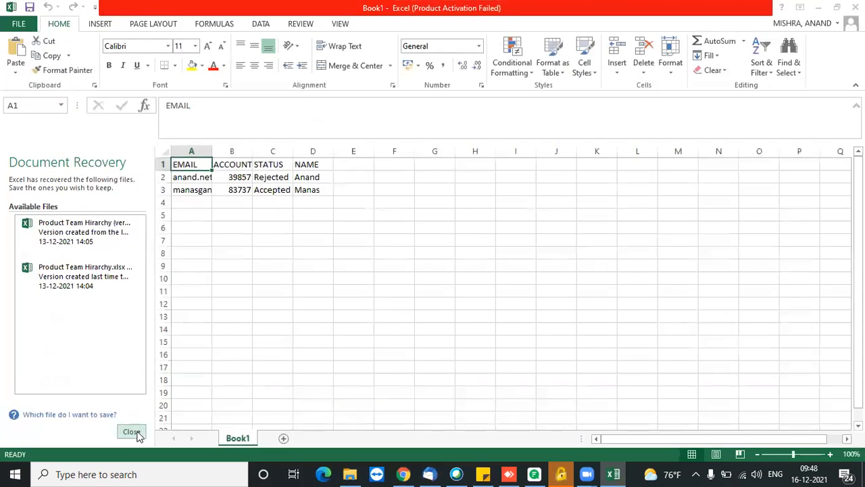
click(321, 193)
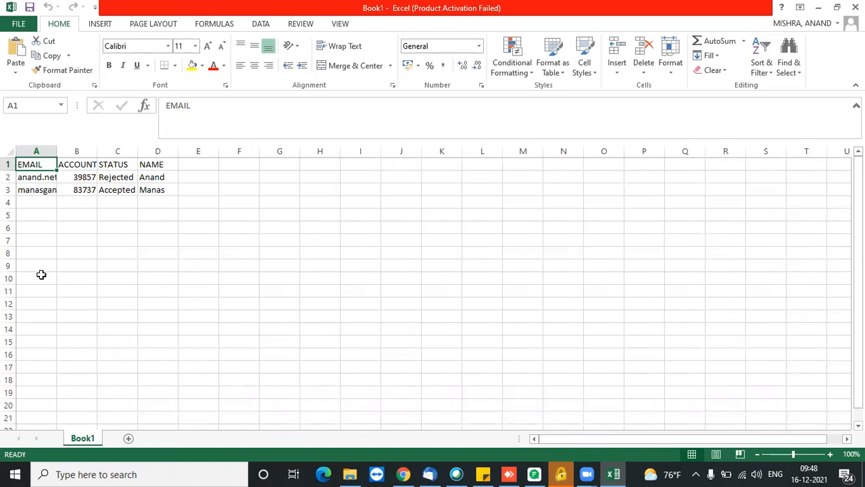
Add a MOBILE header in E1 with a mobile number for each contact in E2 and E3.
click(198, 167)
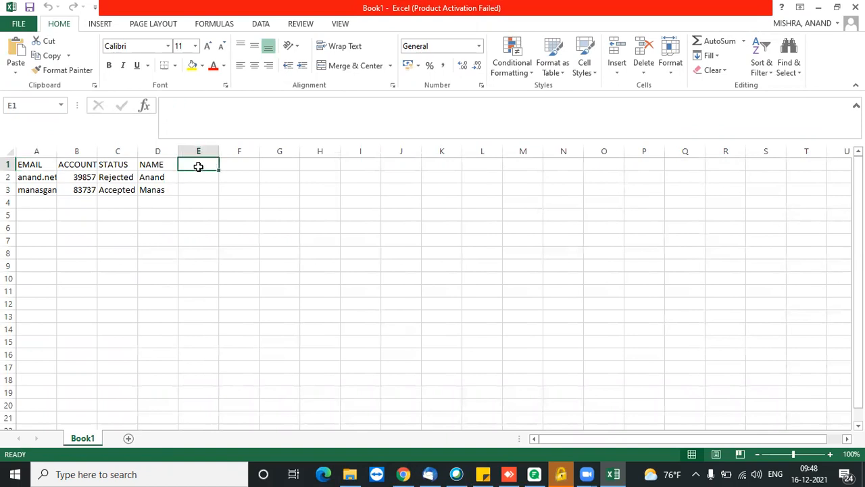
text(MOBILE)
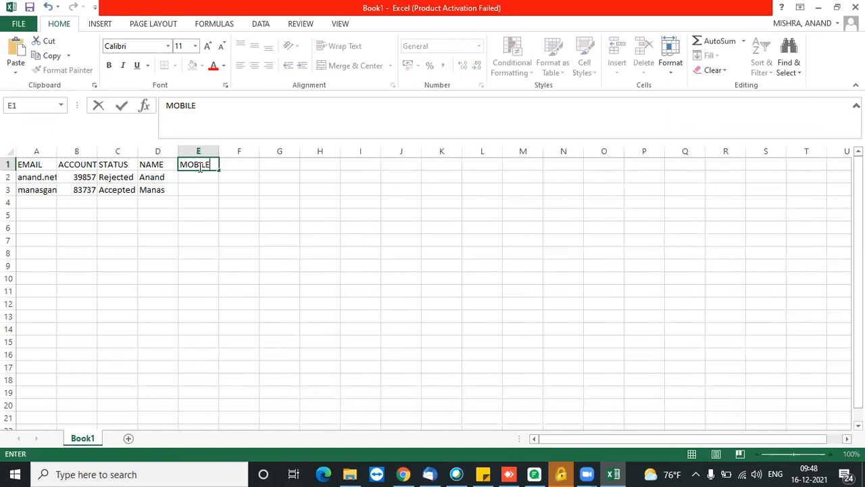
key(Return)
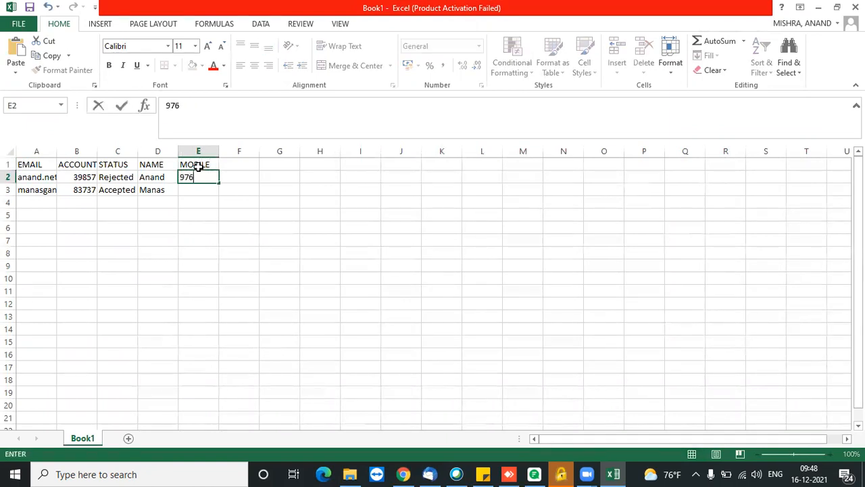
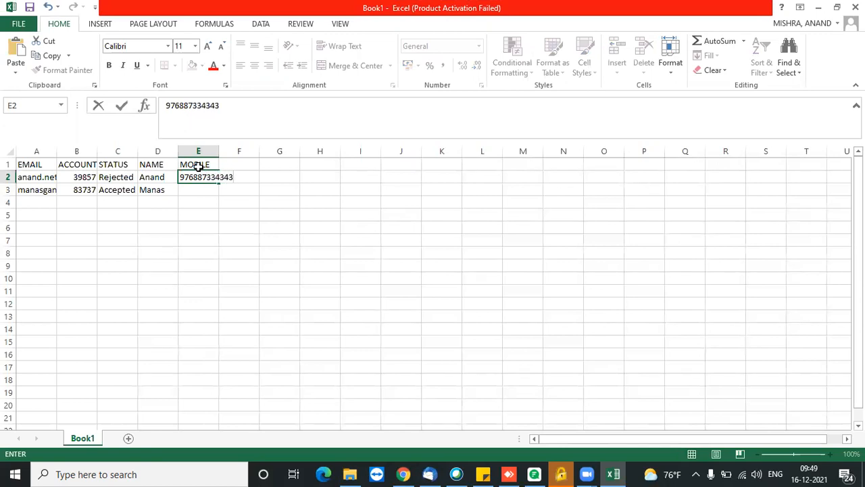
click(198, 192)
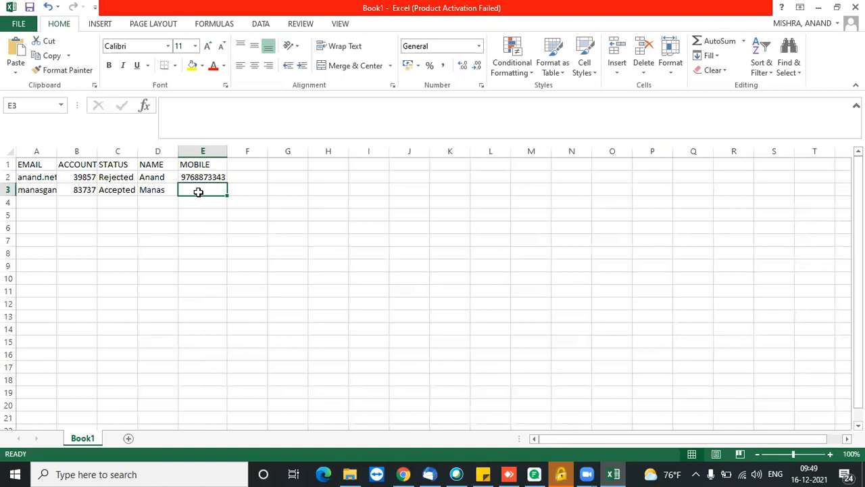
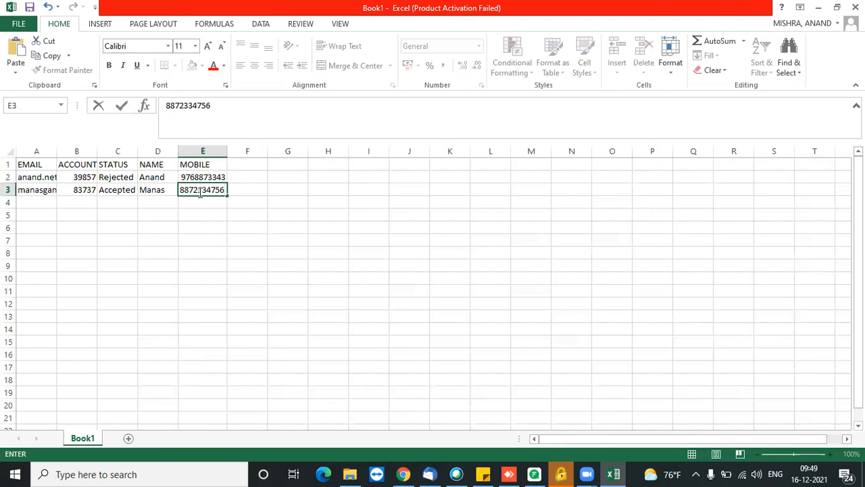
click(228, 230)
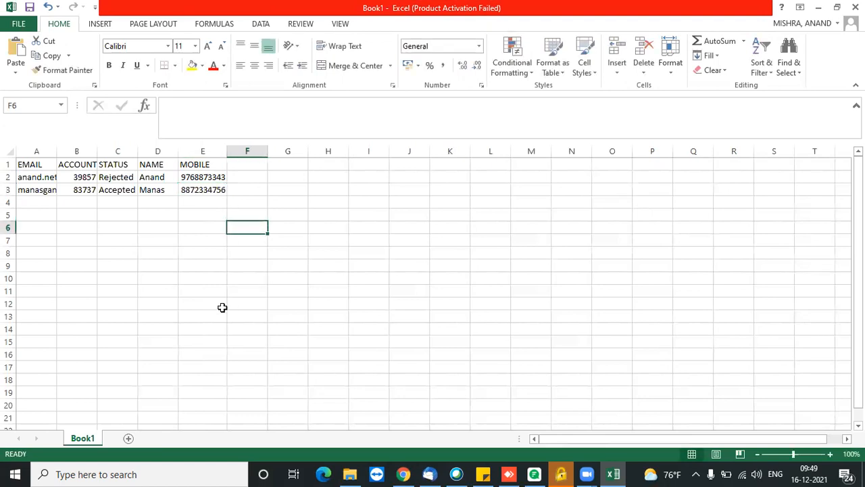
Save Book1 in CSV format and check the ACCOUNT_NO, STATUS and NAME headers.
key(ctrl+s)
click(380, 273)
click(81, 166)
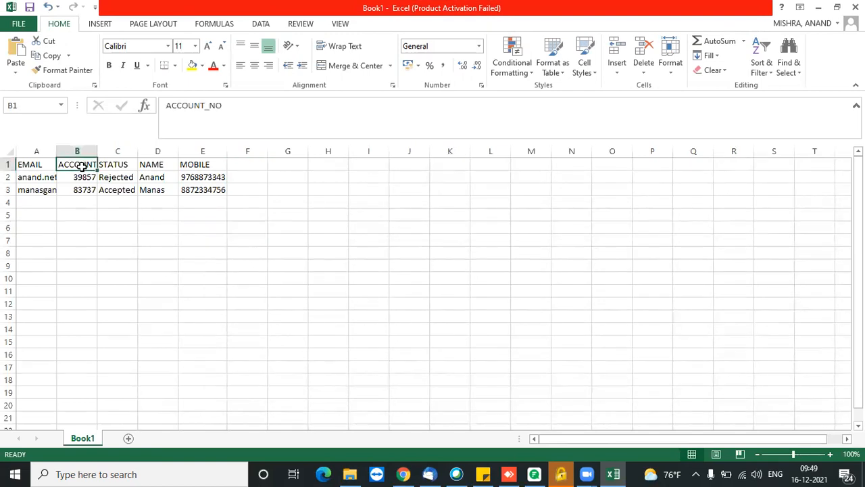
click(128, 165)
click(160, 166)
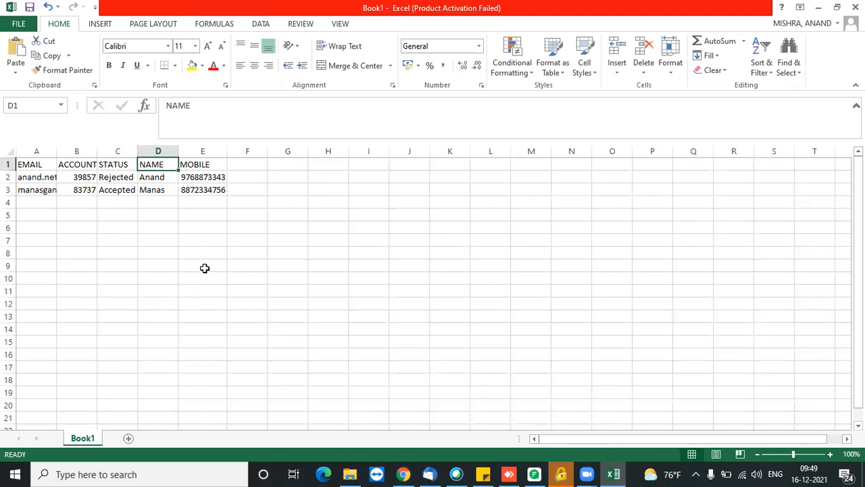
Back in Chrome, attach Book1.csv as the bulk upload contacts file.
click(405, 473)
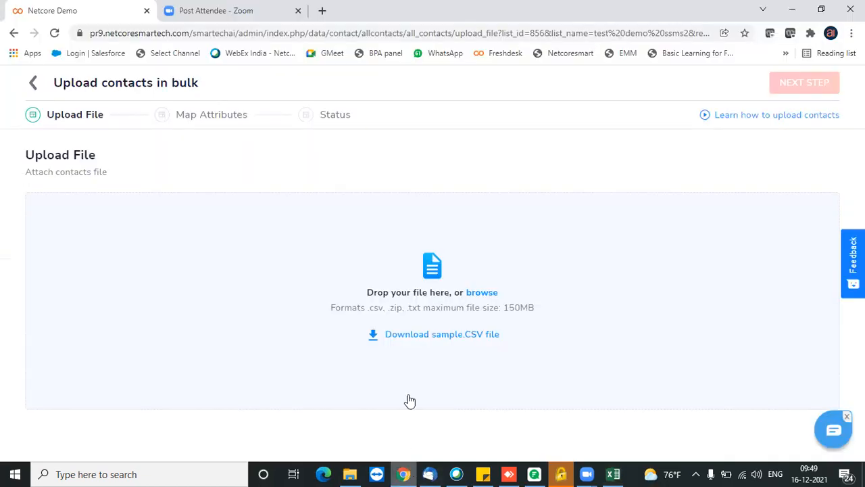
click(482, 293)
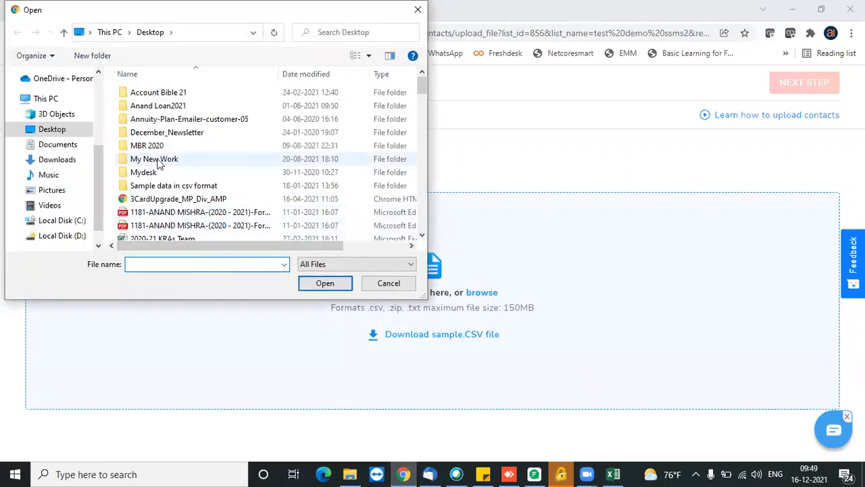
text(b)
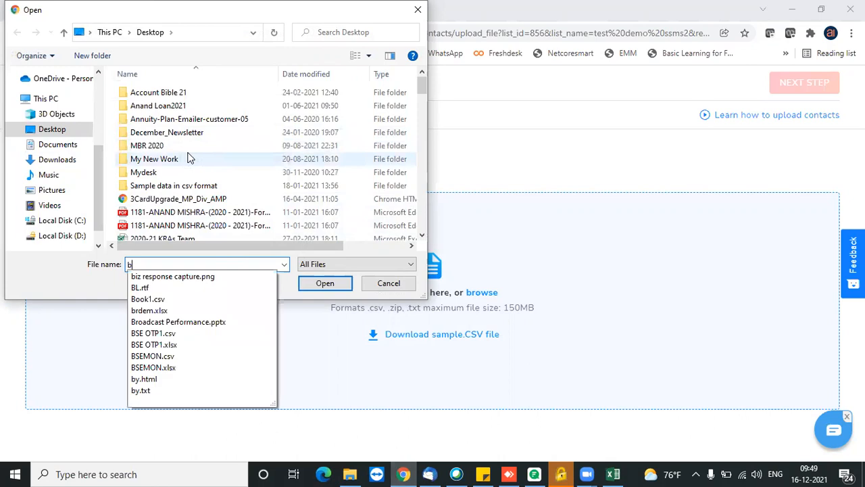
click(180, 299)
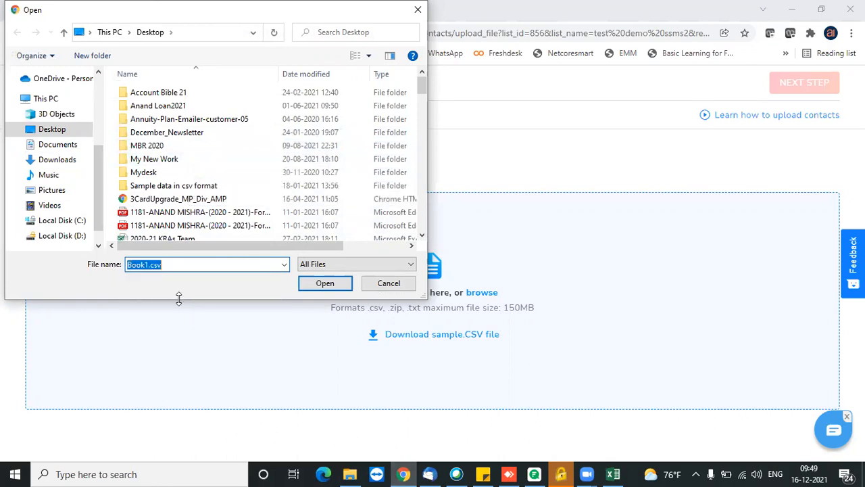
click(325, 284)
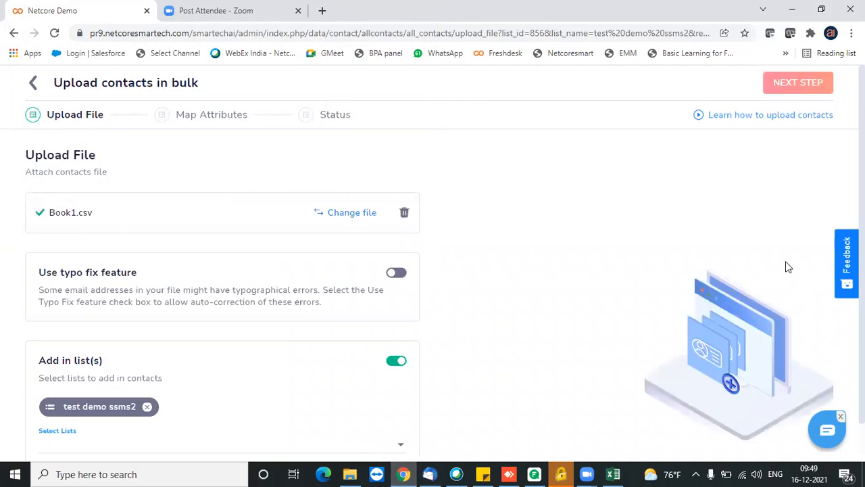
Review the 5 mapped attributes, submit the upload, and return to the Lists page.
click(802, 86)
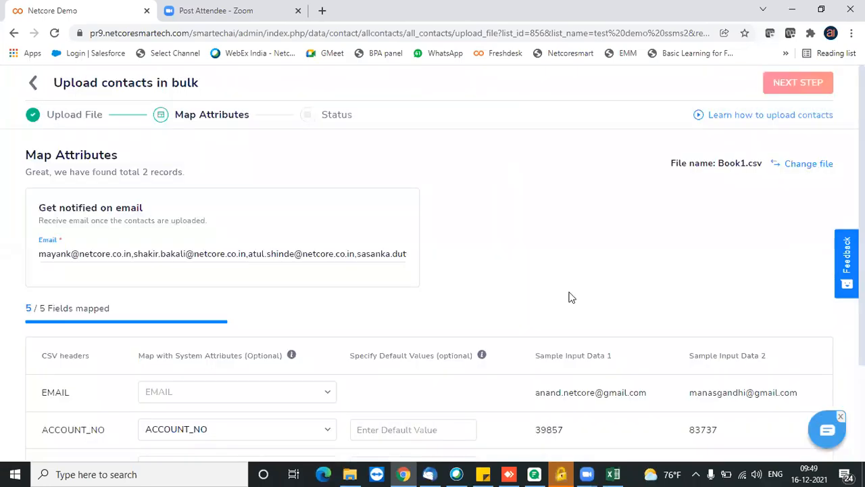
scroll(433, 270, down, 3)
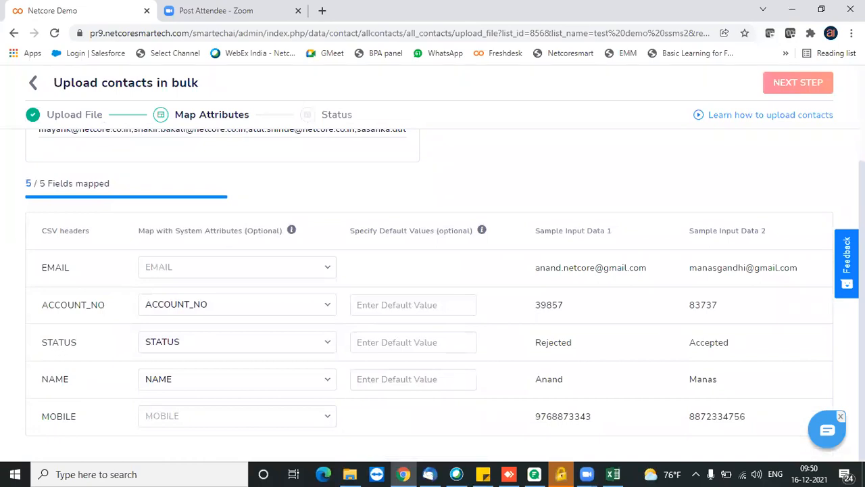
scroll(433, 295, up, 1)
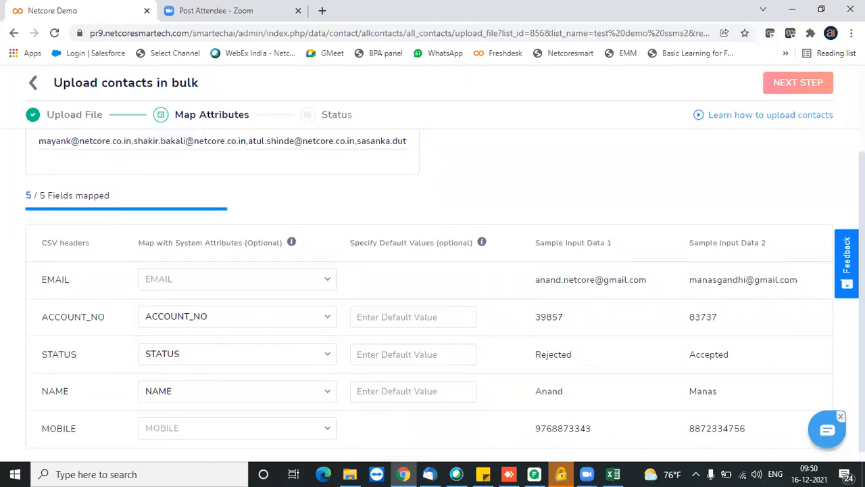
click(797, 80)
click(800, 83)
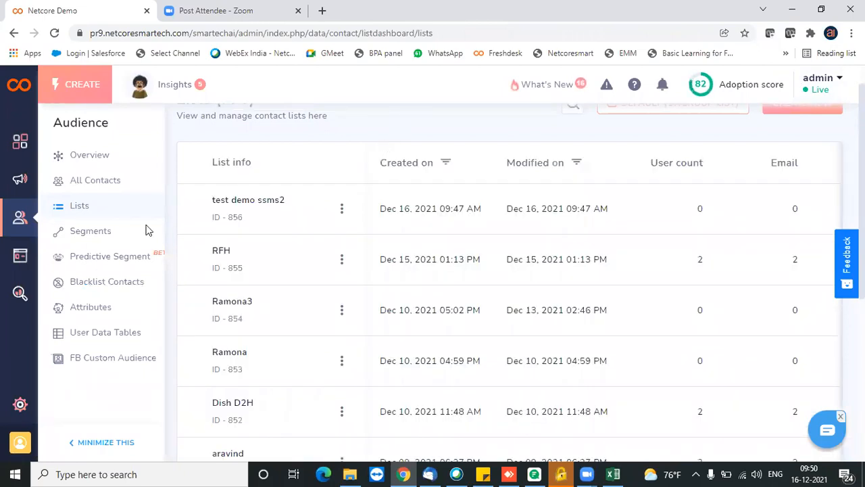
Open Content > SMS to list templates like New Customer Welcome and Customer win-back SMS.
click(20, 257)
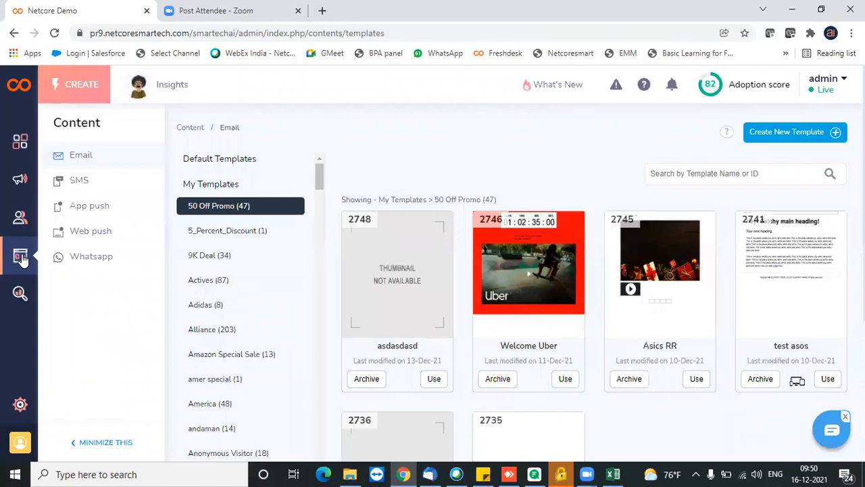
click(86, 183)
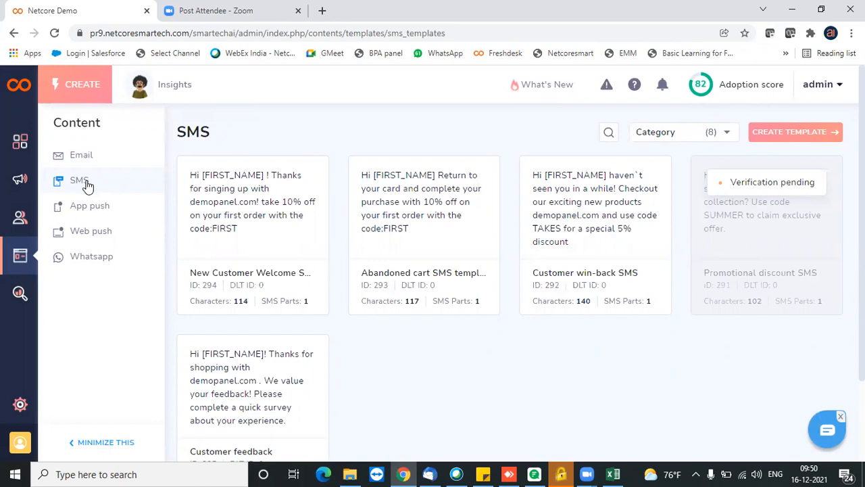
Search 'vilpower login' in a new tab and open the VILPOWER DLT site at vilpower.in.
click(322, 18)
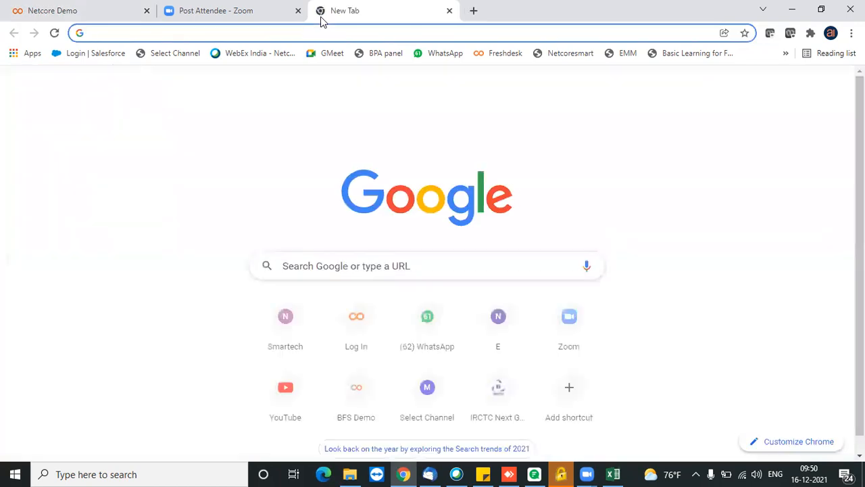
text(vil)
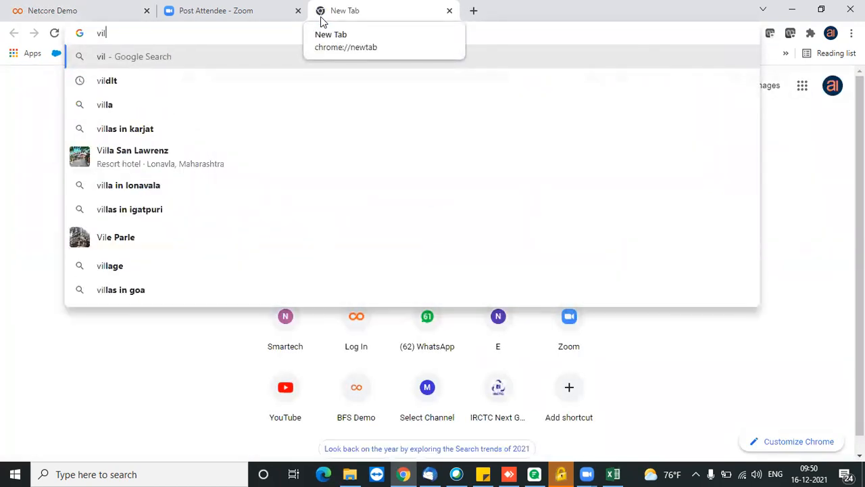
text(pow)
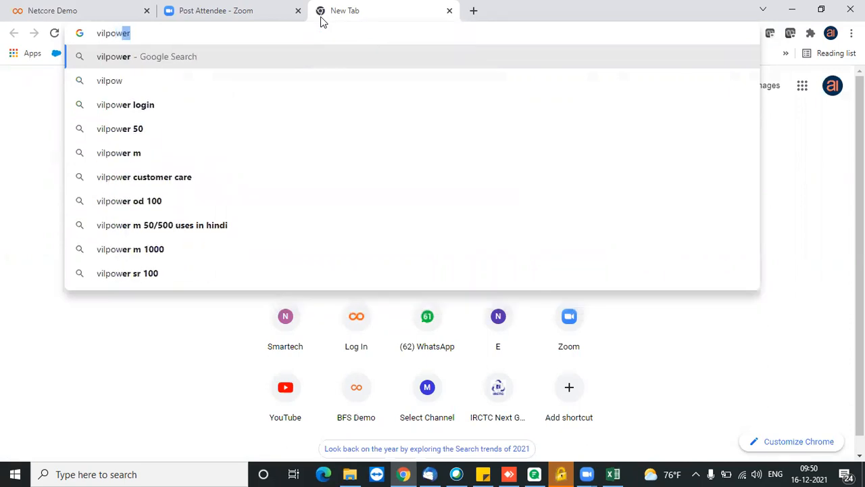
click(131, 104)
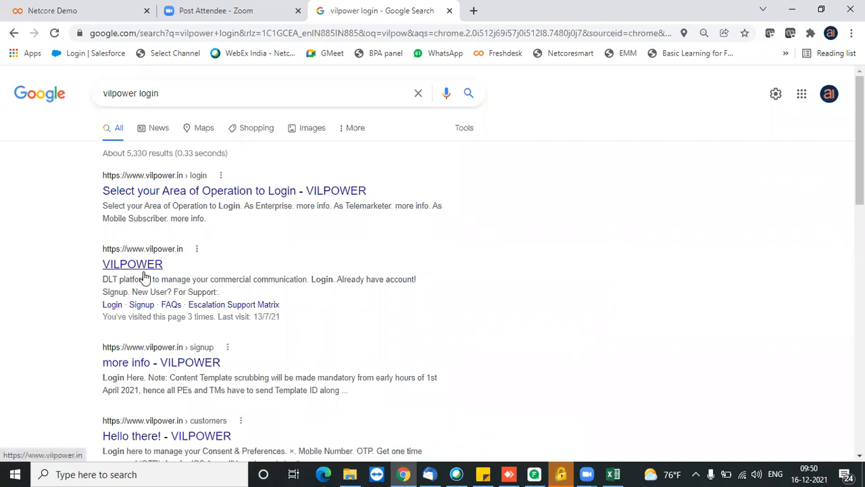
click(143, 271)
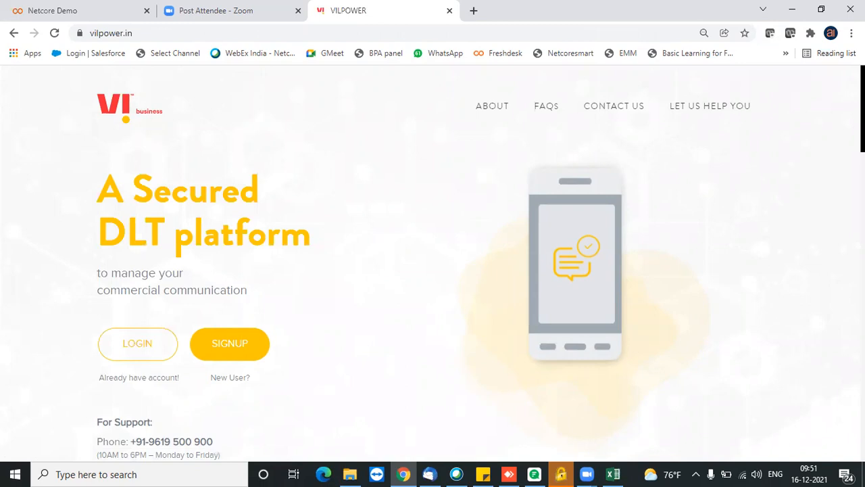
Create SMS template 'Test 676' in the savlon sanitizer category and proceed to its content.
click(77, 11)
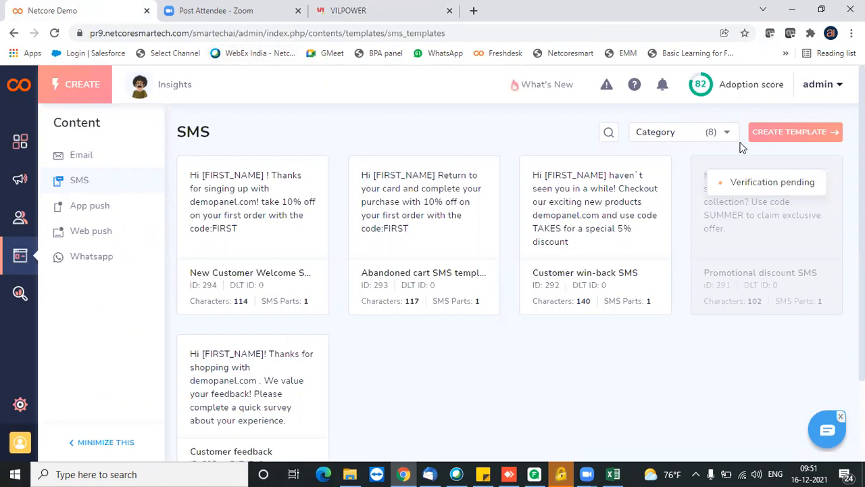
click(788, 134)
click(162, 225)
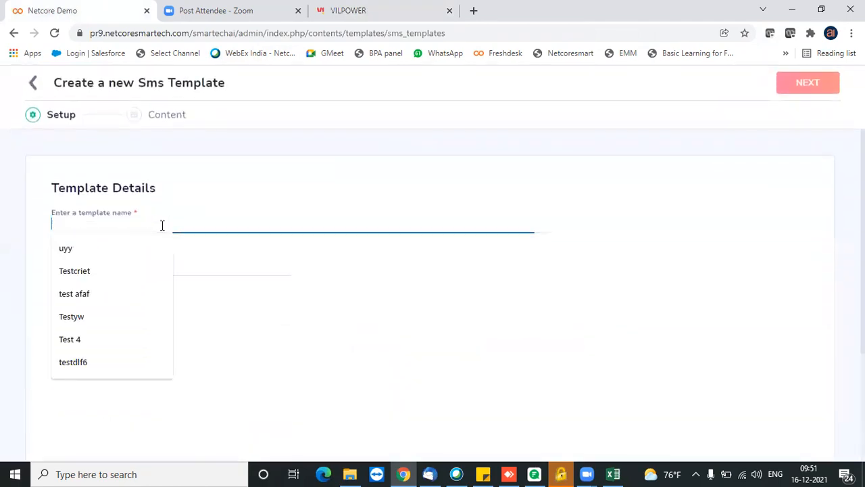
text(Test)
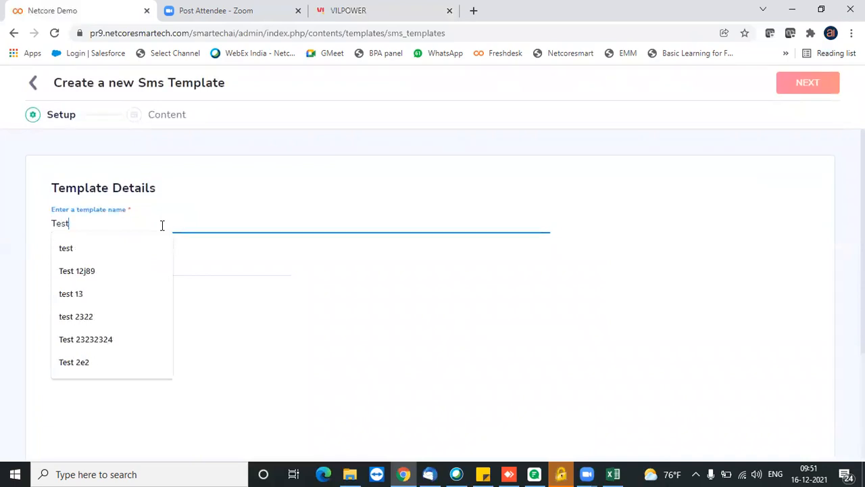
text( 676)
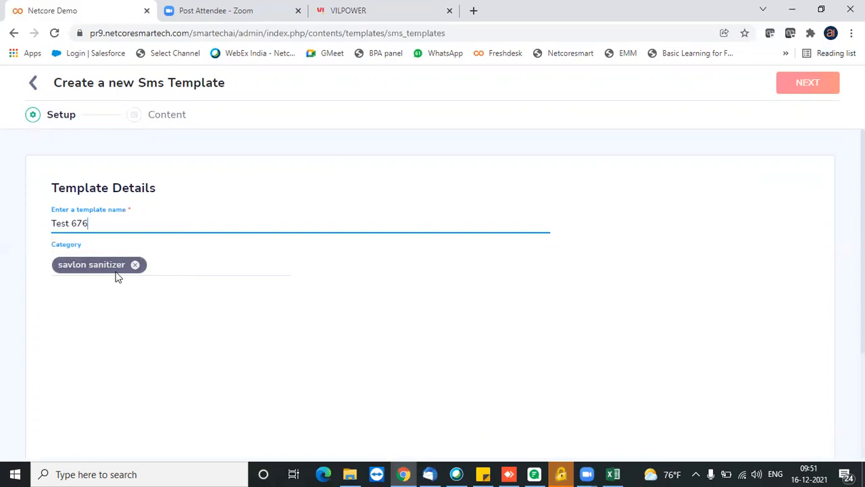
click(826, 89)
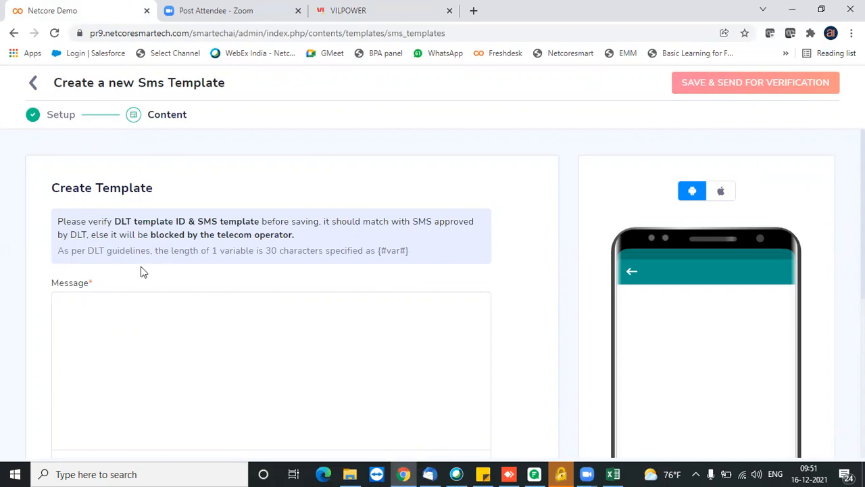
click(193, 309)
text(Thank you)
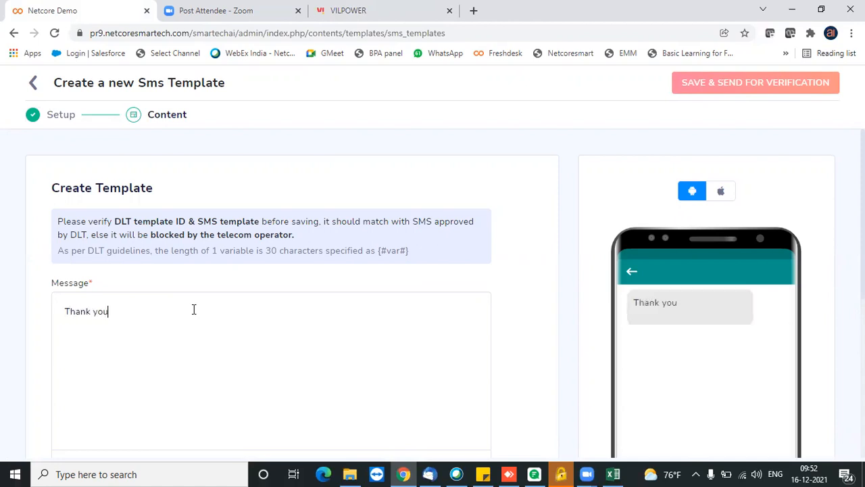
text( for the service)
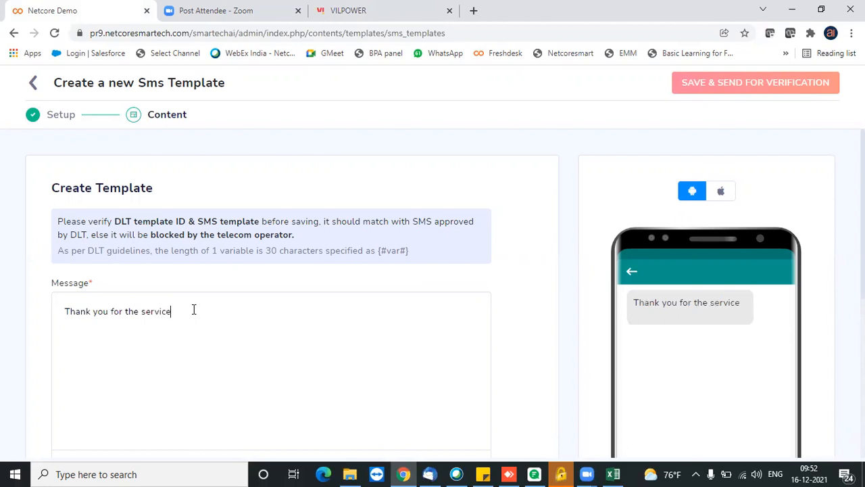
text(s, we wi)
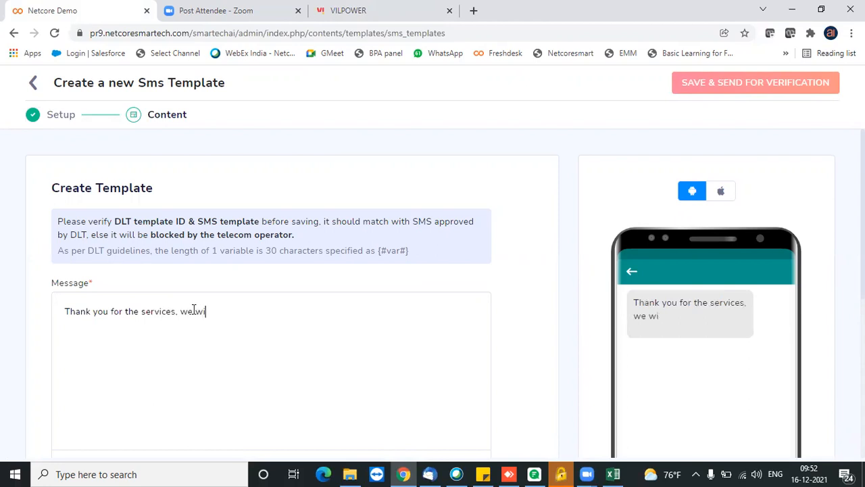
text(ll connect yo)
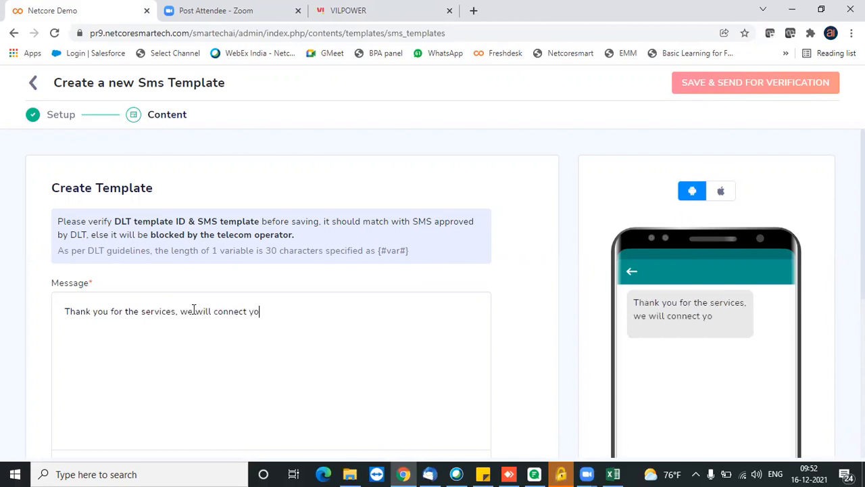
text(u shortly)
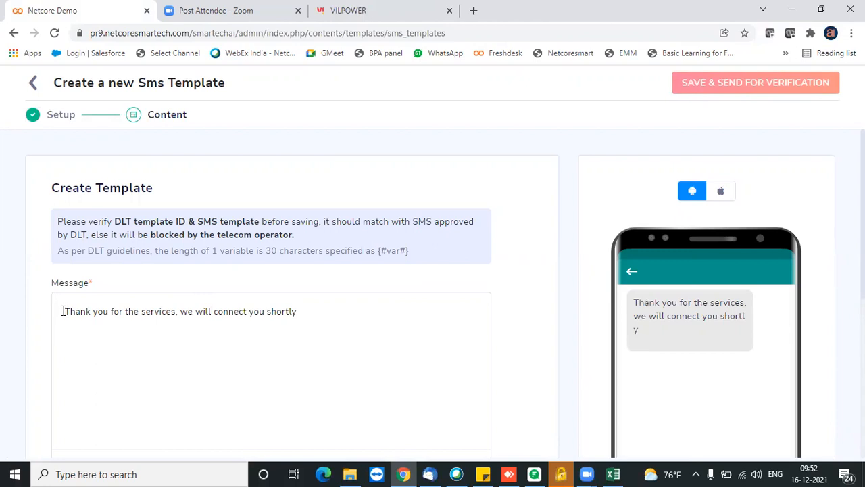
text(Dear )
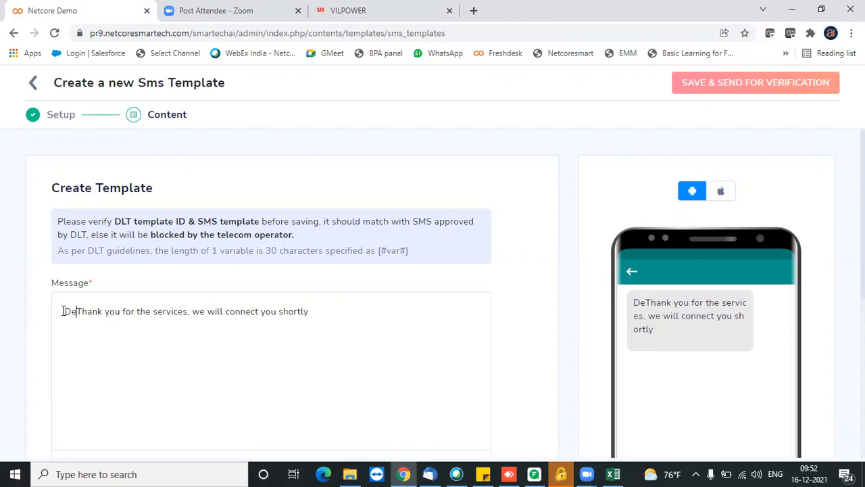
text([NAME])
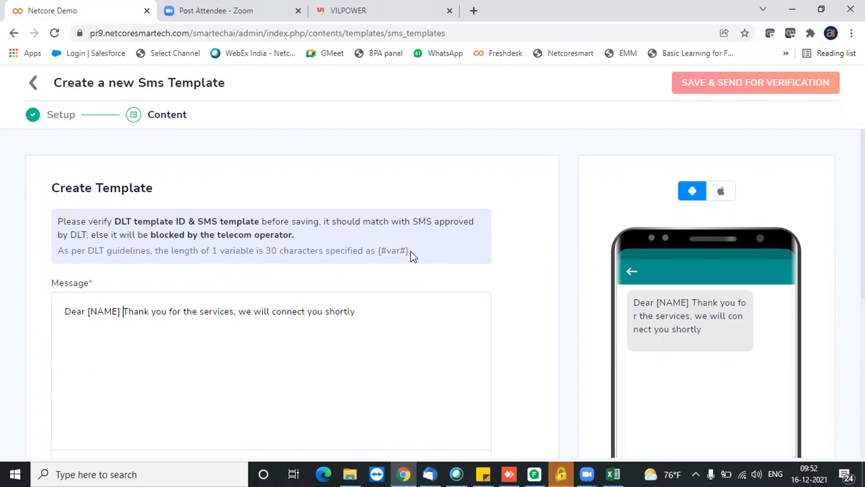
drag(410, 250, 376, 254)
click(373, 311)
text(. Click her for more info)
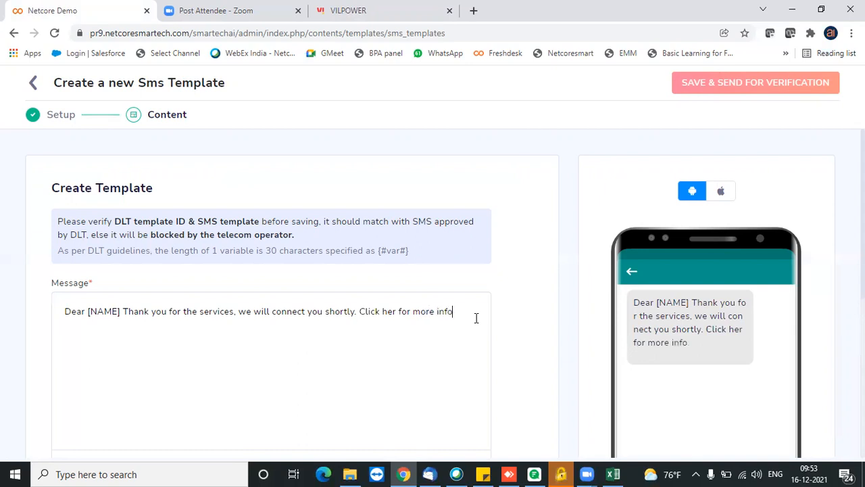
text( https://netc)
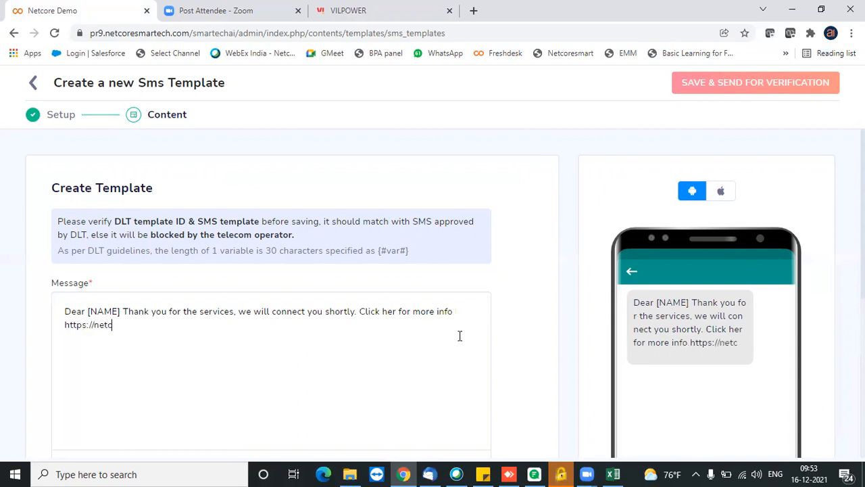
text(orecloud.com)
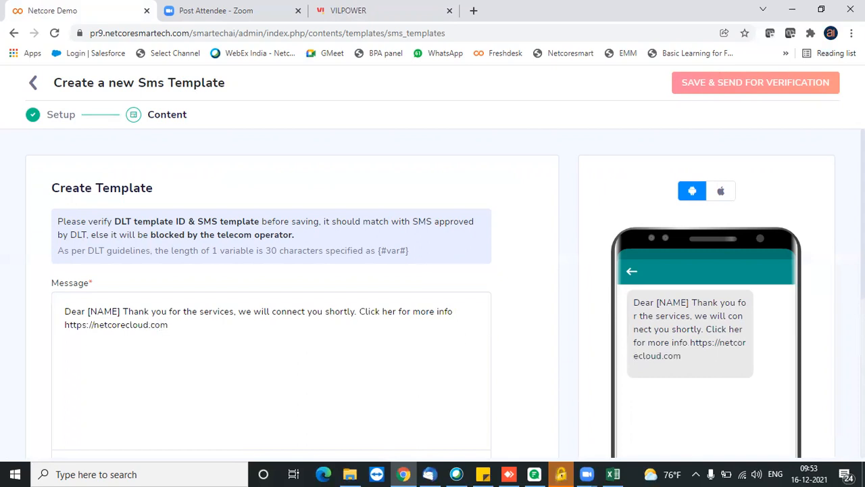
Check the character count, then save template Test 676 and send it for verification.
scroll(433, 291, down, 3)
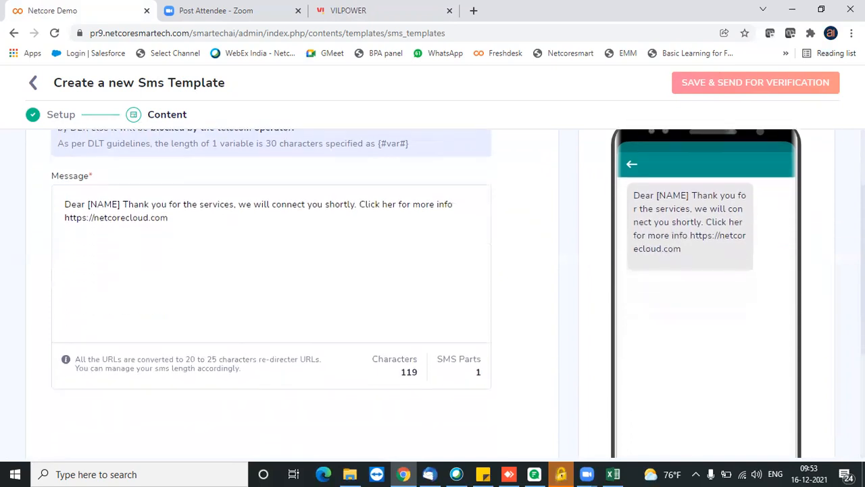
scroll(432, 291, down, 1)
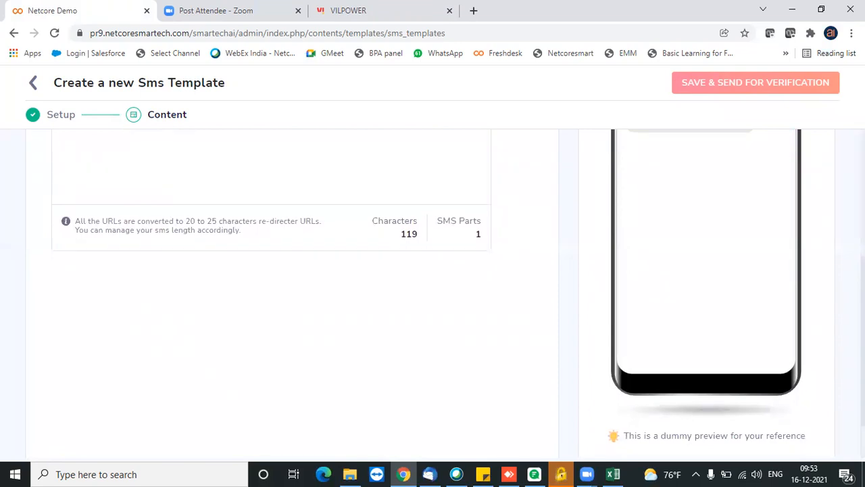
click(766, 92)
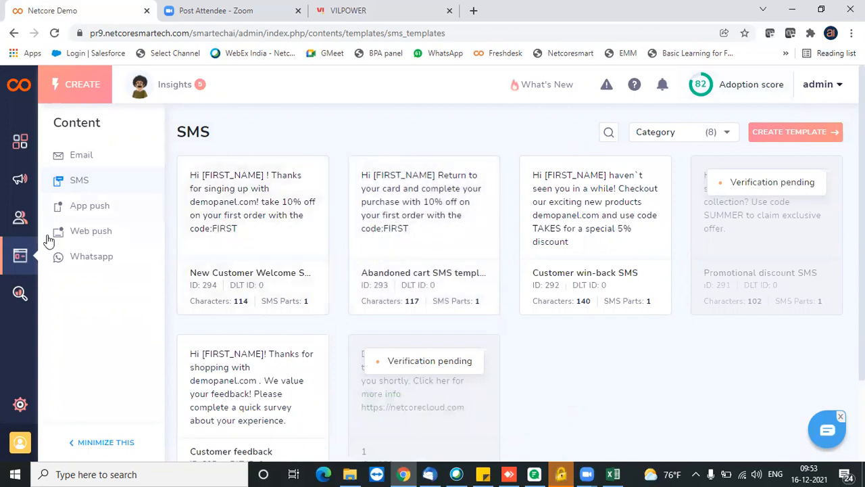
Start a new 'Engage with users' SMS campaign from the Create panel.
click(80, 91)
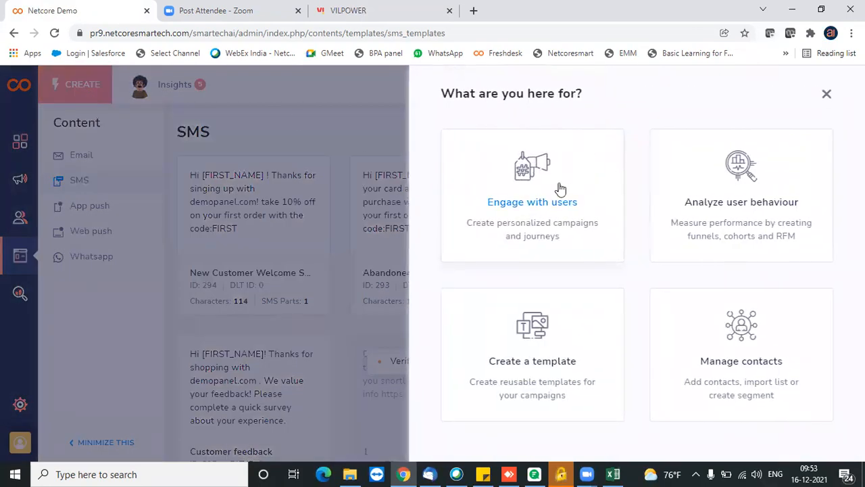
click(525, 196)
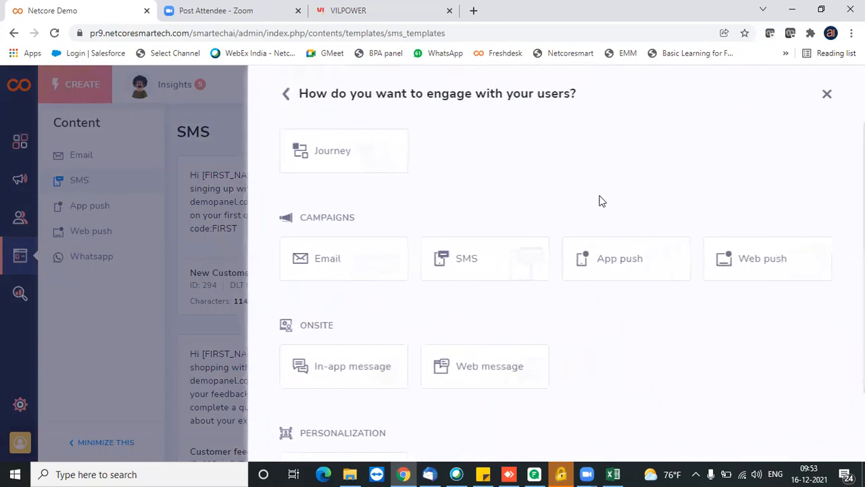
click(482, 264)
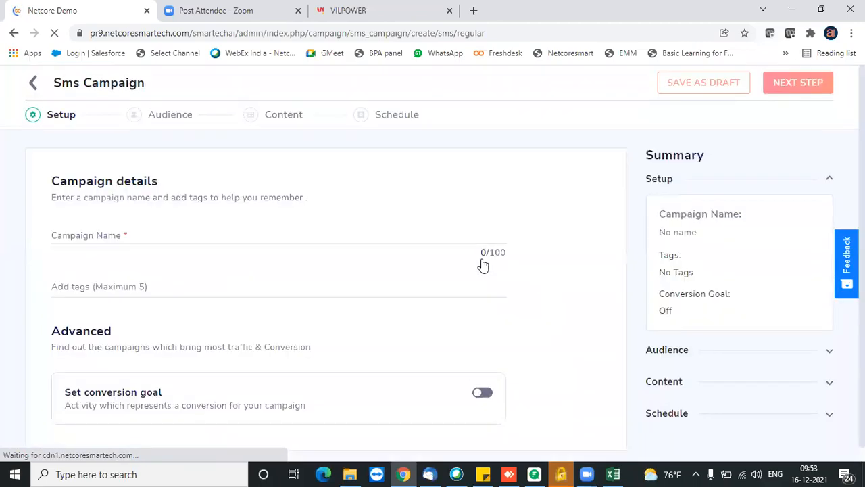
Name the campaign 'Test camp sms3', create and add the tag 'test', and continue to Audience.
click(138, 233)
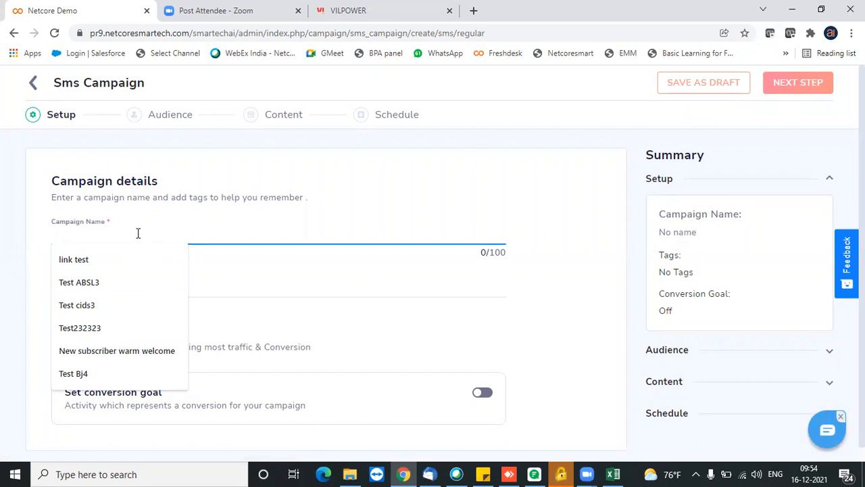
text(Test cam)
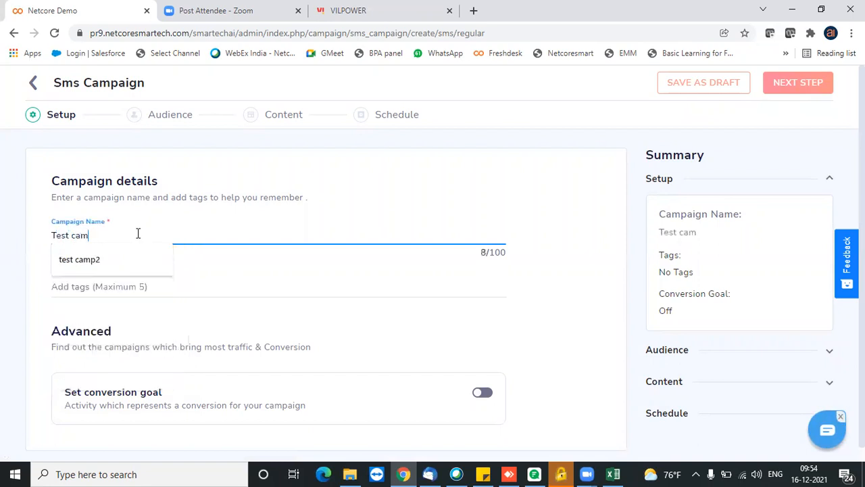
text(p sms3)
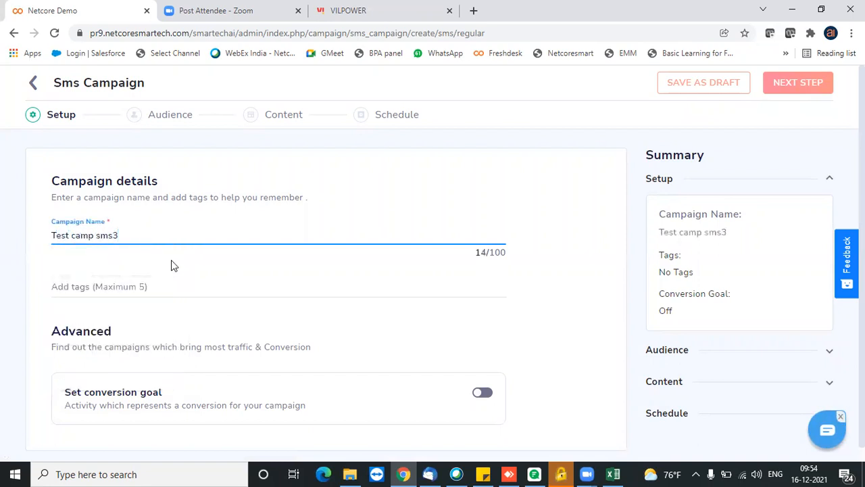
click(176, 288)
text(test)
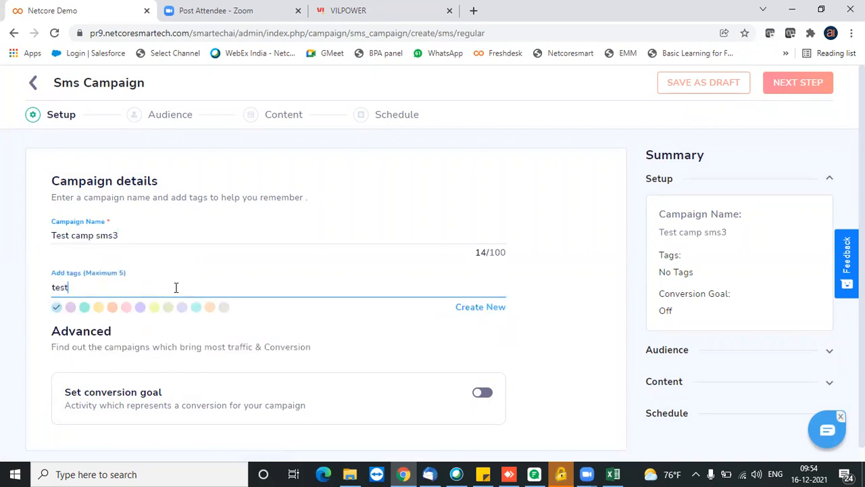
click(488, 310)
click(823, 92)
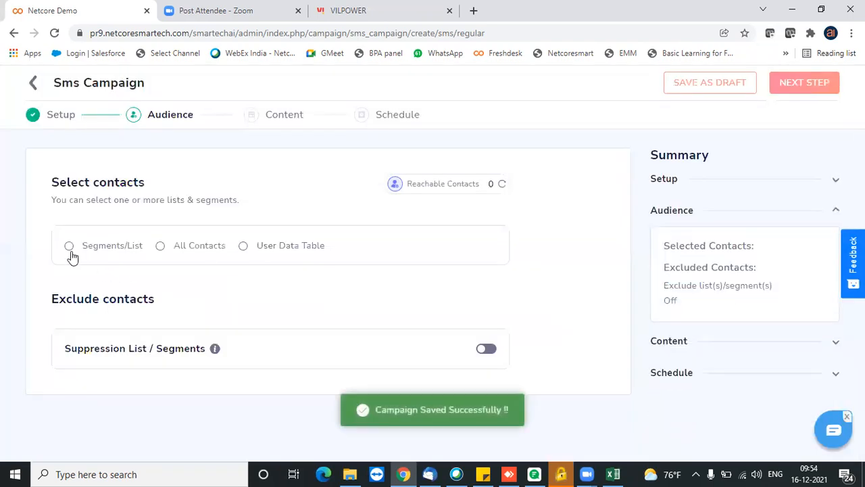
Target the Newsletter list (66644 contacts) as the campaign audience and continue to Content.
click(69, 248)
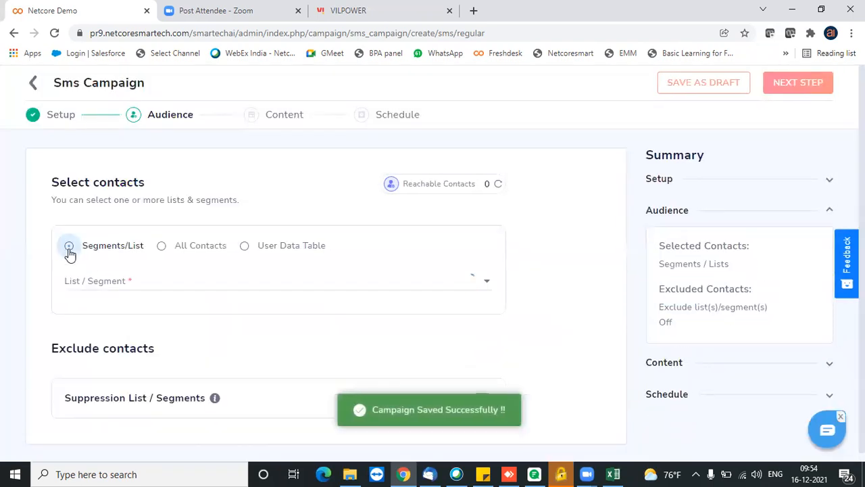
click(119, 291)
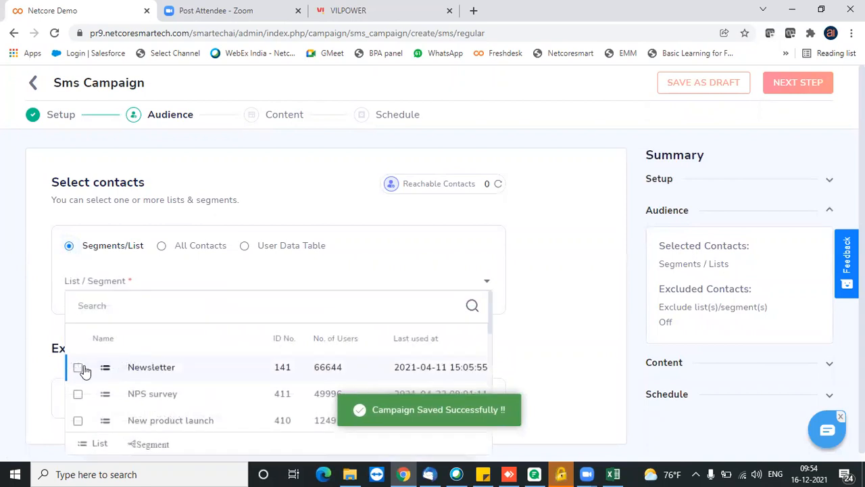
click(79, 369)
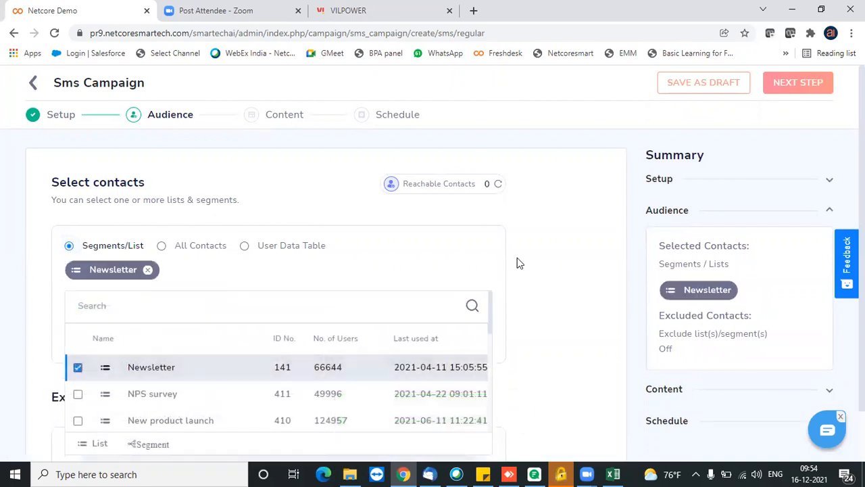
click(572, 267)
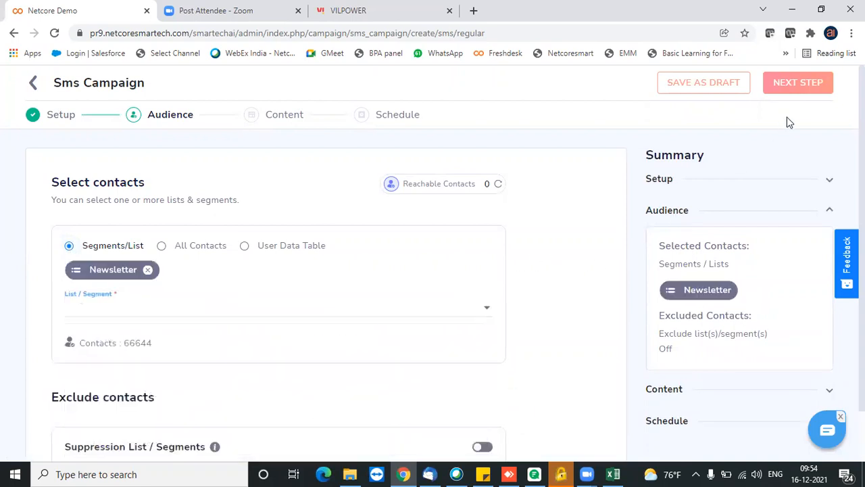
click(816, 86)
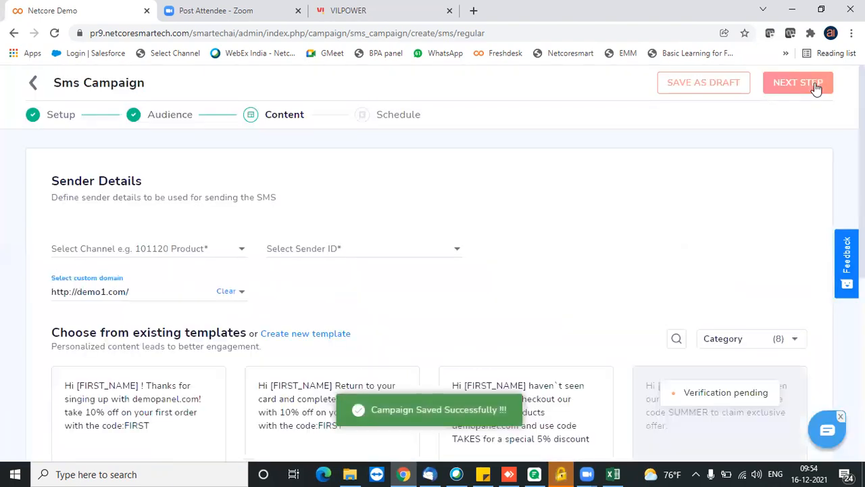
Send through channel Demo_channel2 with sender ID CHN2_SENDER1.
click(222, 254)
click(139, 302)
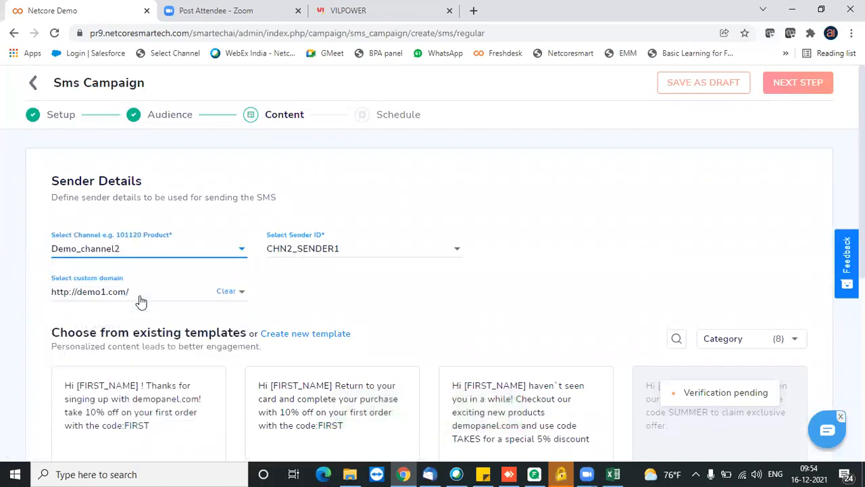
click(367, 255)
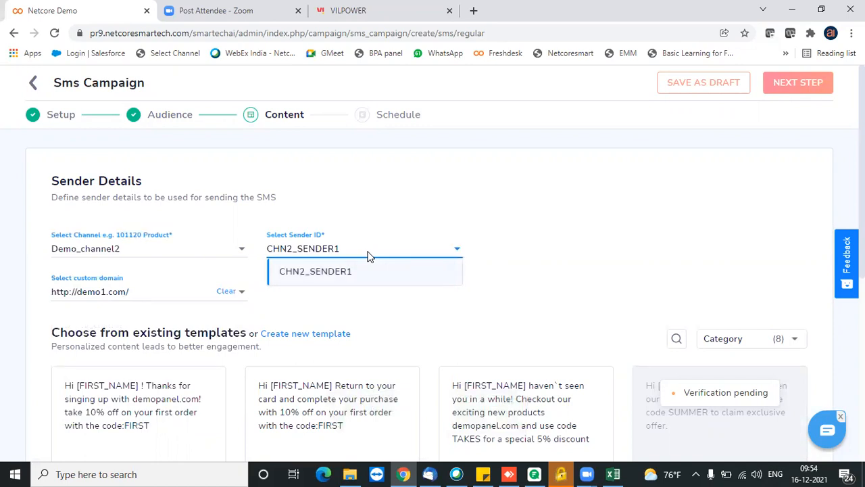
click(586, 281)
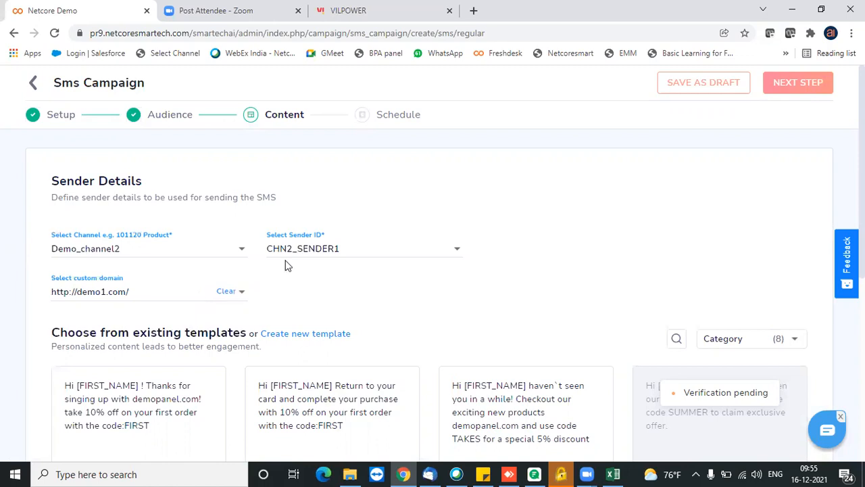
Use the New Customer Welcome SMS template as content and continue to Schedule.
scroll(433, 270, down, 3)
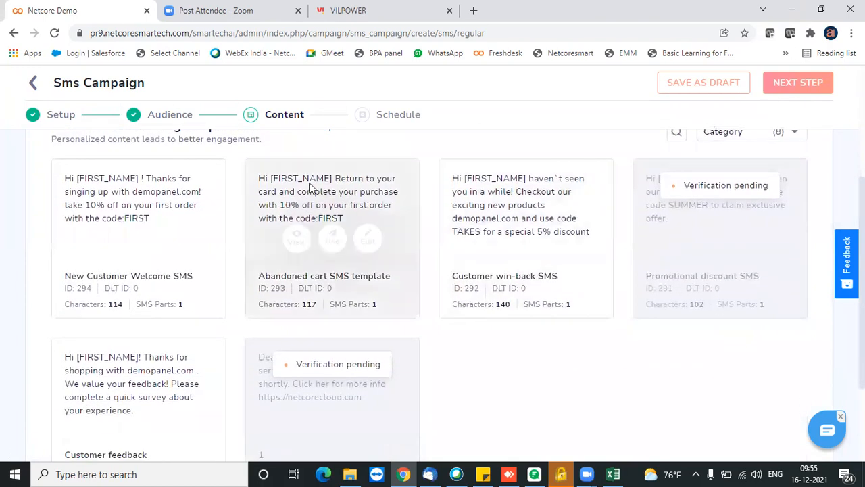
mouse_move(162, 185)
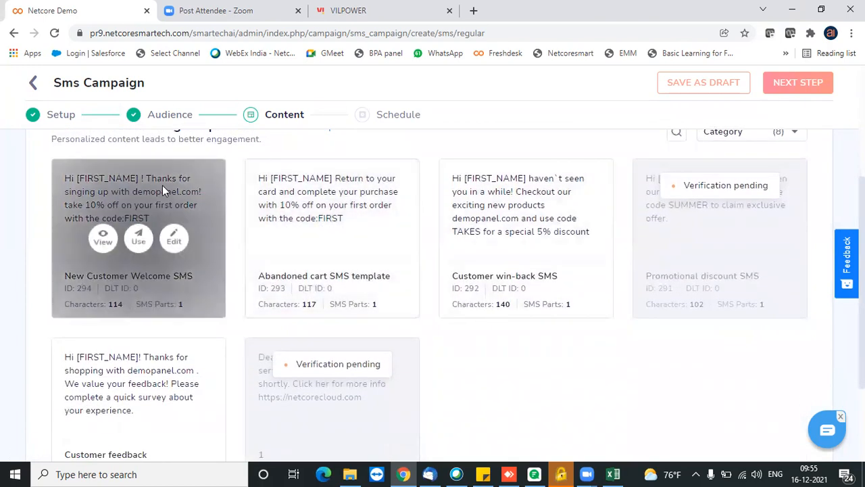
click(139, 240)
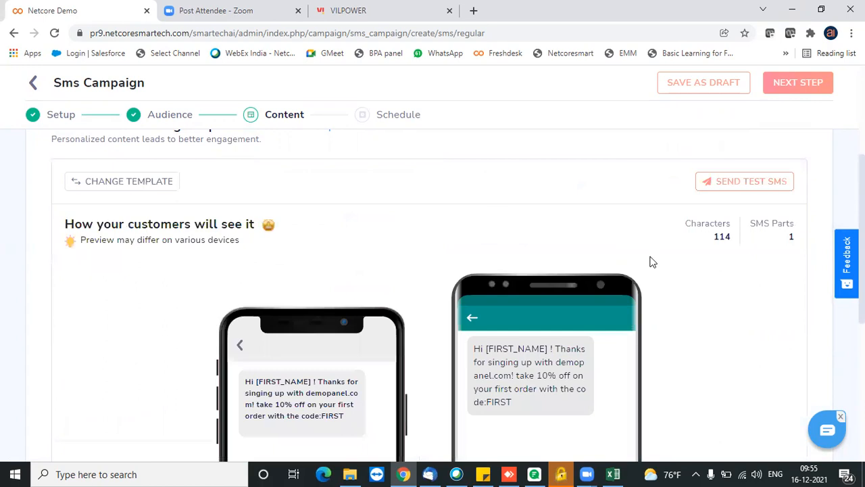
click(805, 83)
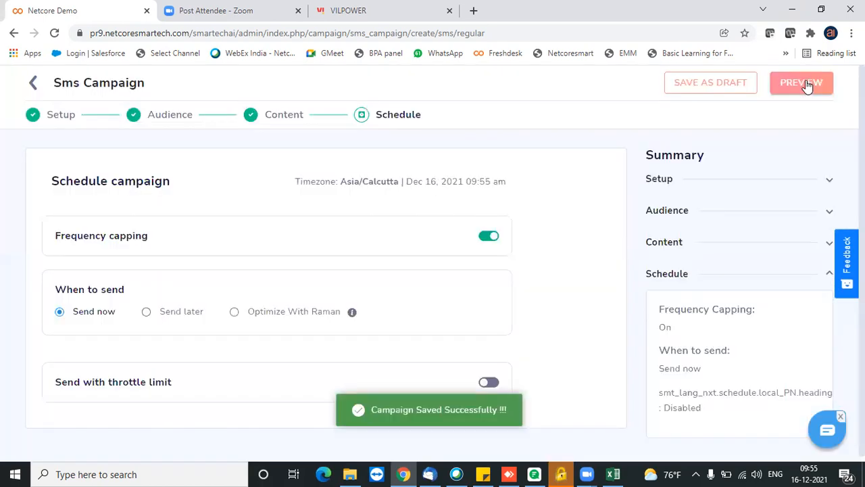
click(145, 313)
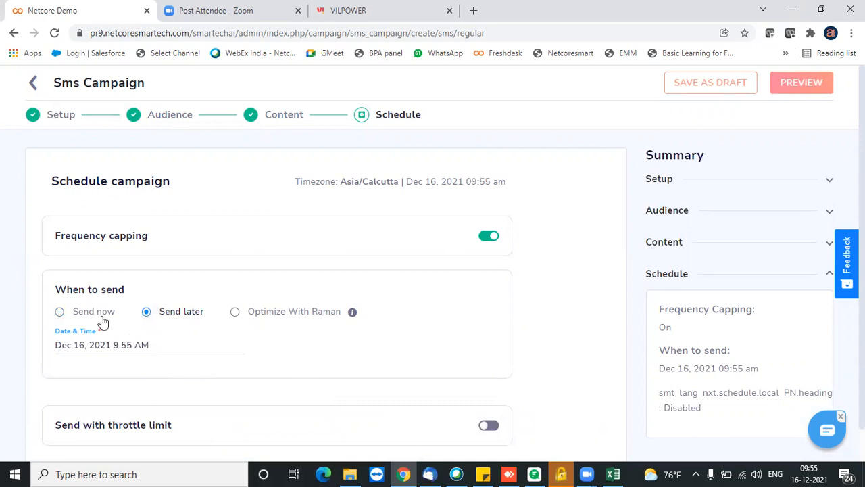
click(59, 313)
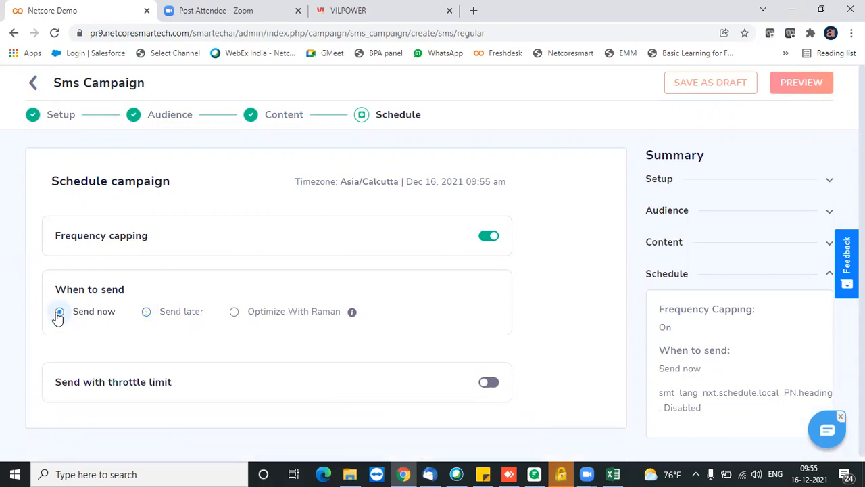
click(234, 315)
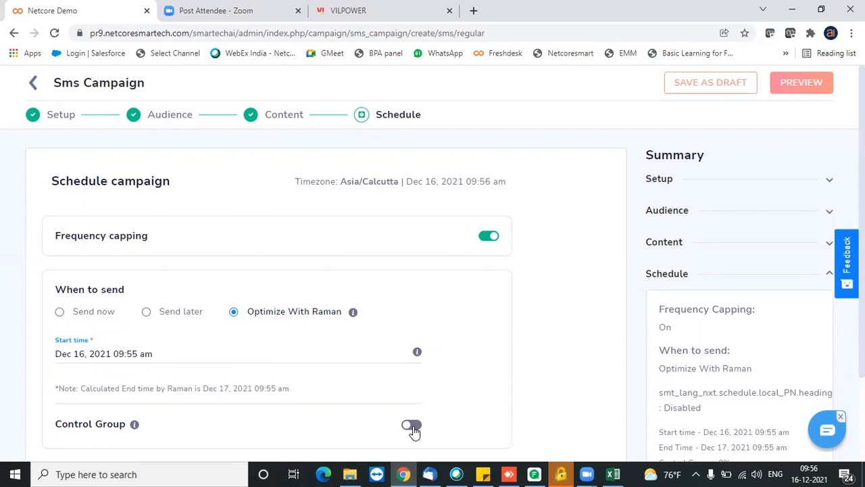
click(60, 313)
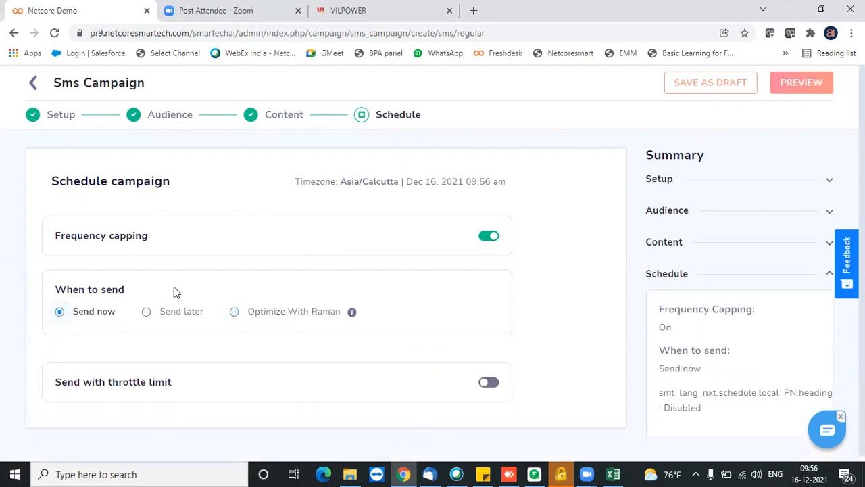
Preview Test camp sms3's tag, audience, message and Send Now schedule, then save and exit.
click(815, 87)
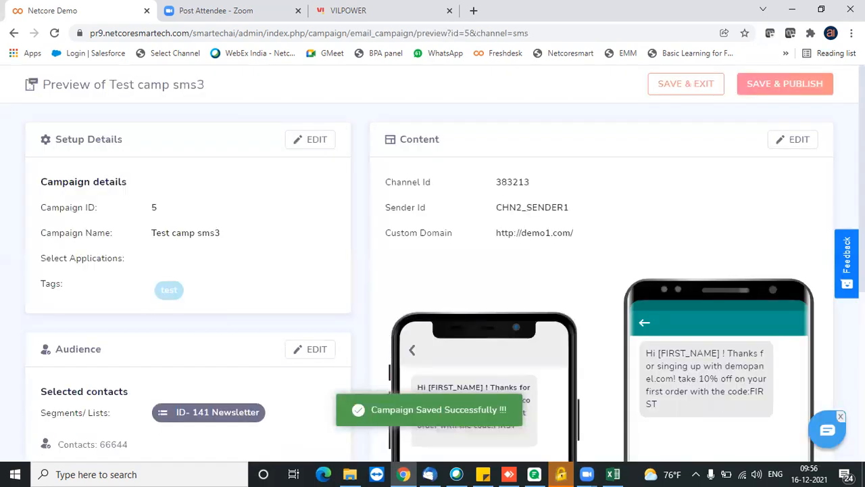
scroll(684, 230, down, 3)
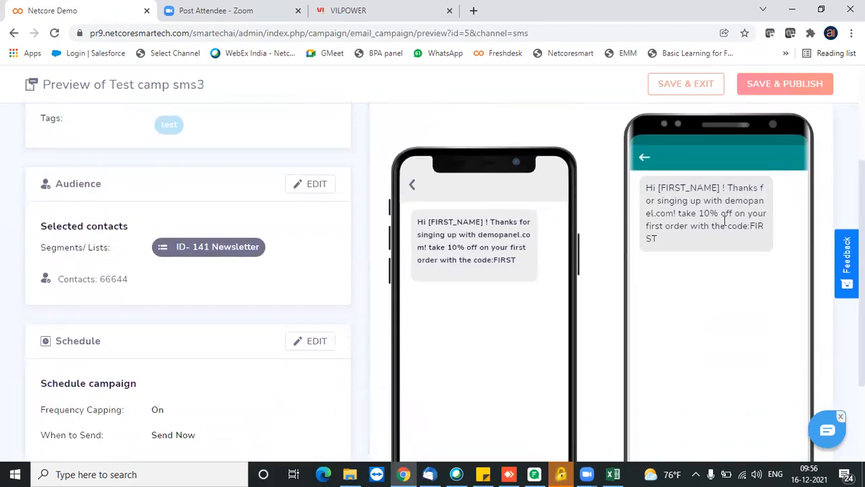
click(802, 90)
click(705, 90)
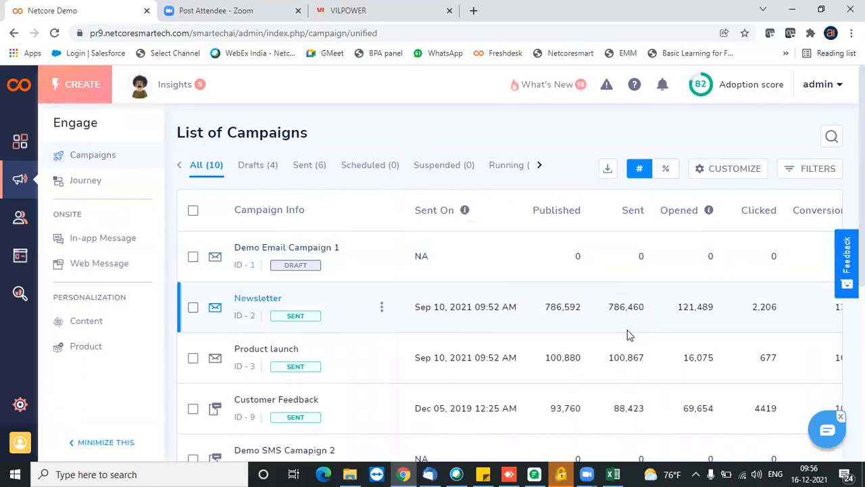
Wait for the List of Campaigns to load, showing 10 campaigns: 4 drafts, 6 sent.
mouse_move(708, 212)
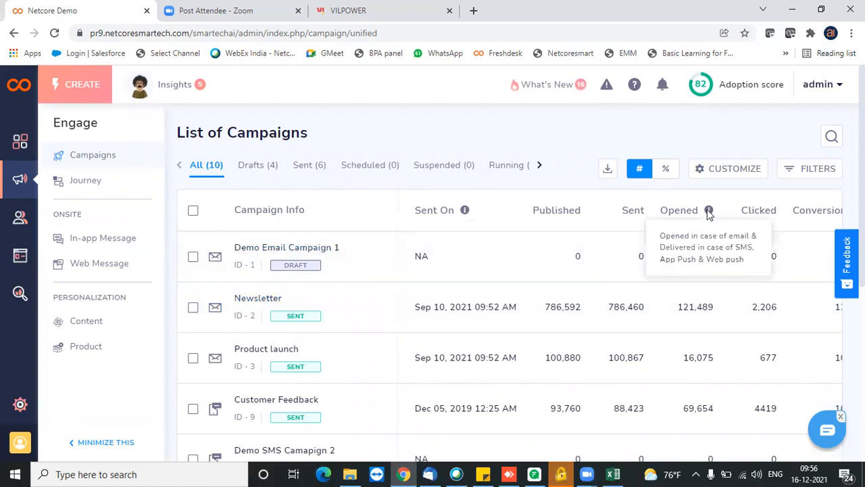